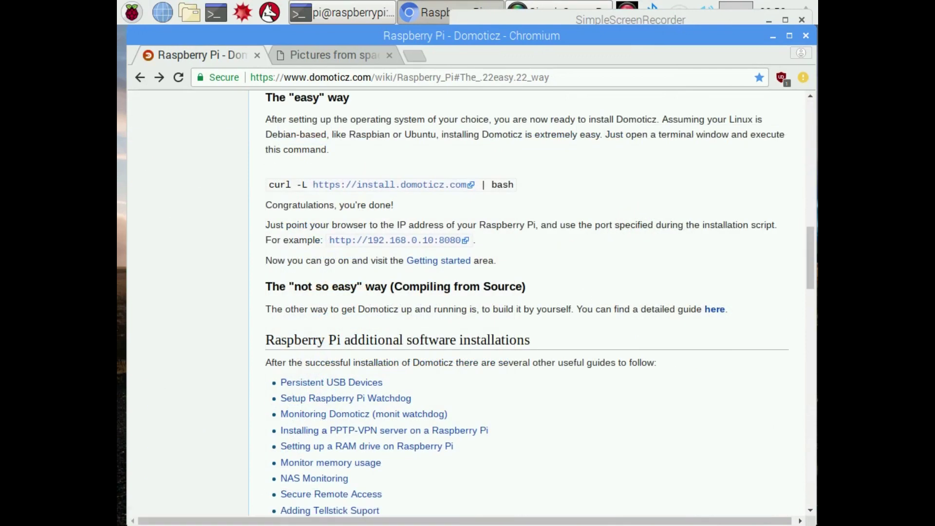
Copy the Domoticz curl install command from Chromium and run it in LXTerminal
left_click_drag(269, 184, 514, 185)
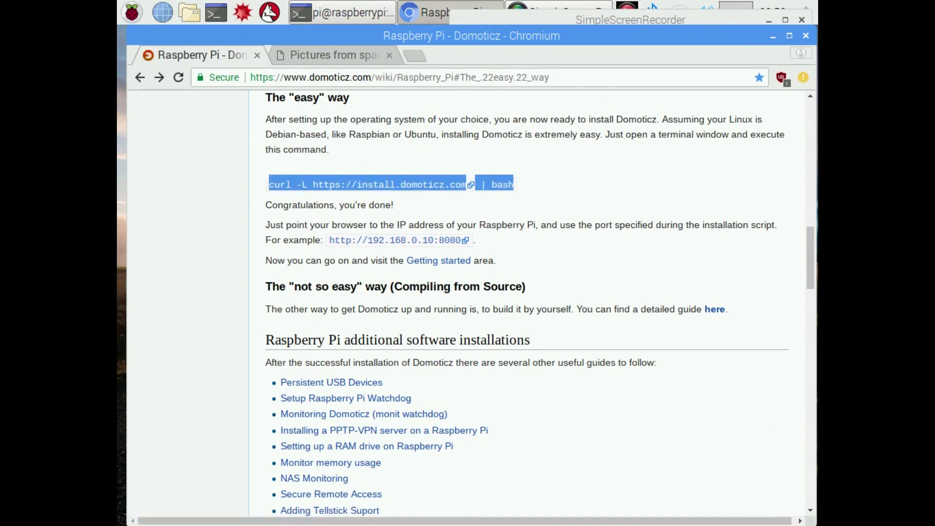
left_click(342, 12)
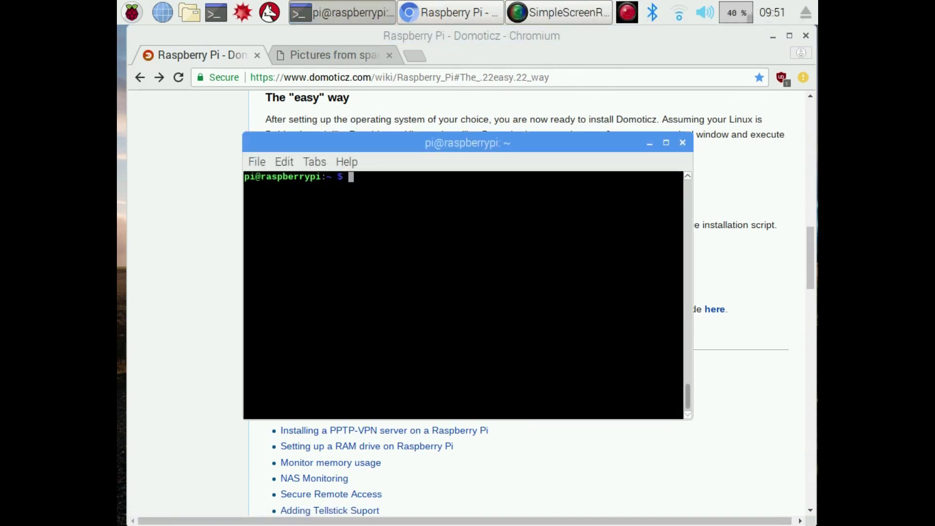
type("curl -L https://install.domoticz.com | bash")
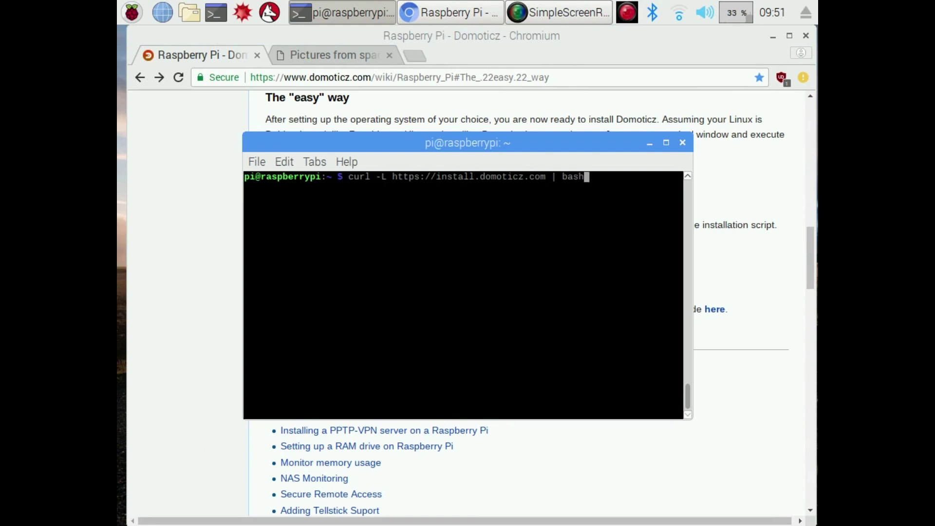
key("Return")
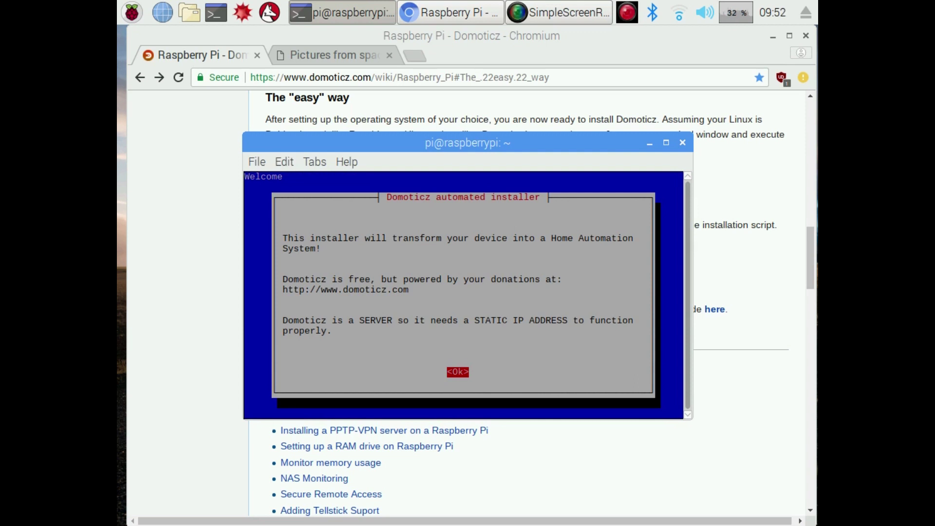
Complete the installer keeping HTTP and HTTPS, ports 8080 and 443, and folder /home/pi/domoticz
key("Return")
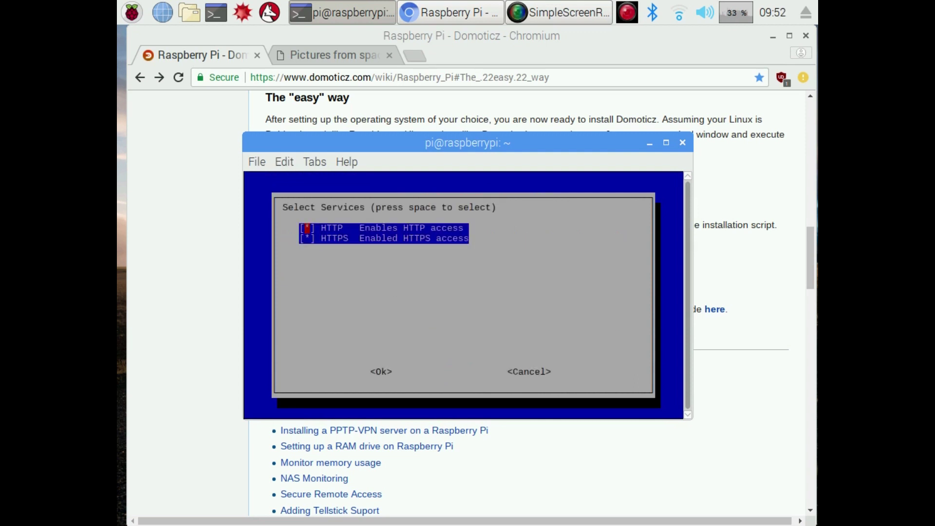
key("Down")
key("Tab")
key("shift+Tab")
key("Tab")
key("Return")
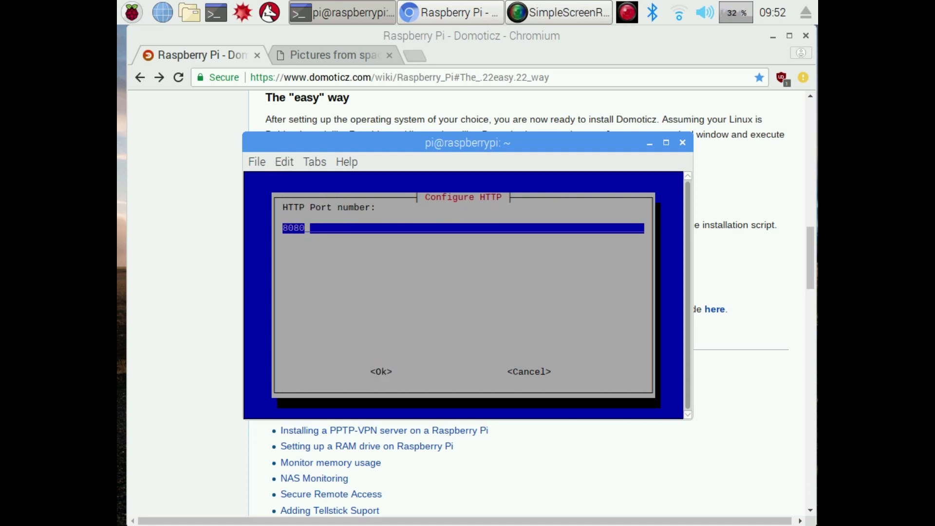
key("Return")
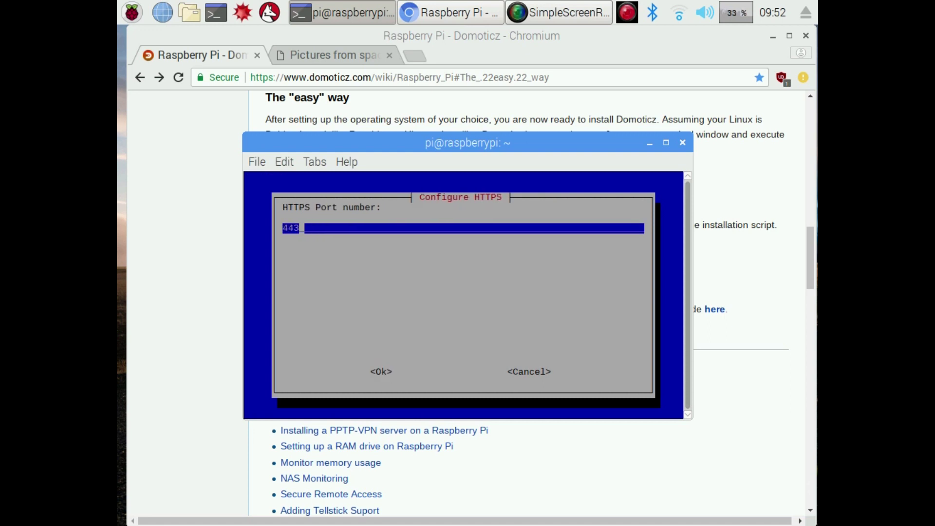
key("Return")
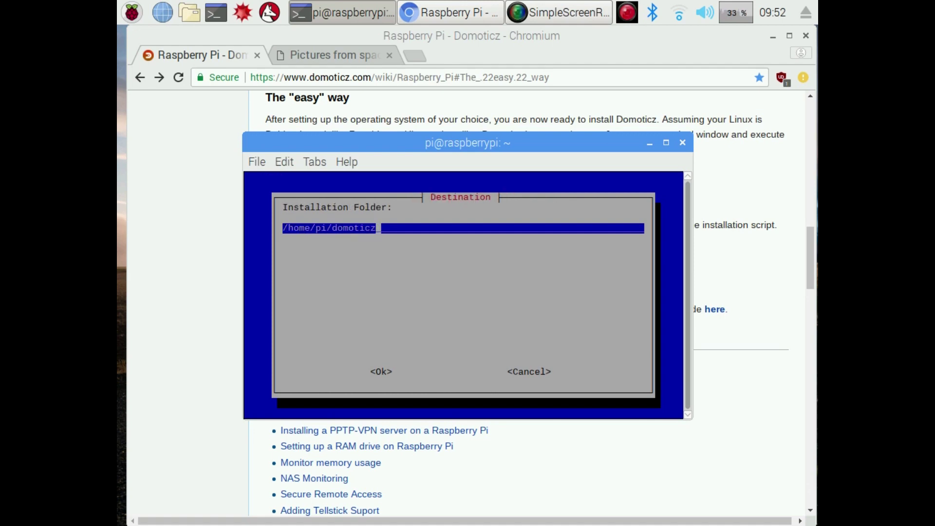
key("Return")
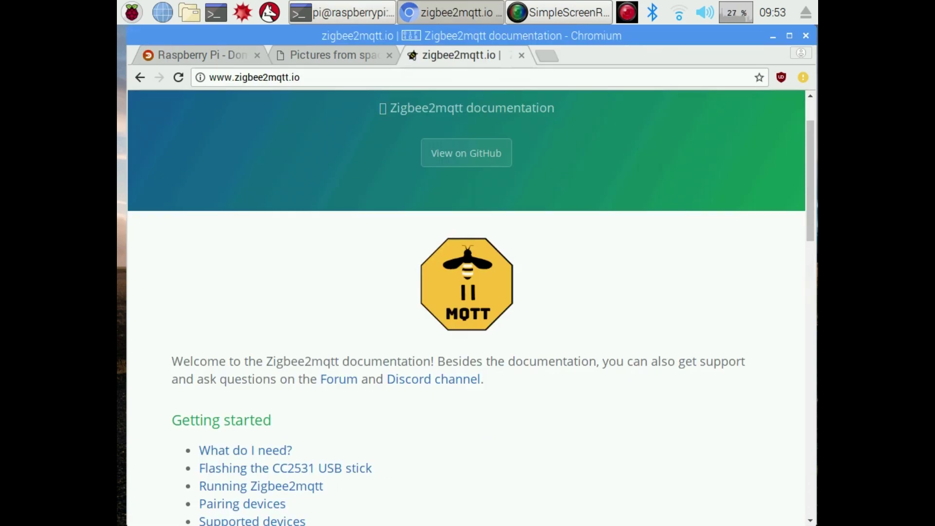
Follow zigbee2mqtt.io's Domoticz integration link to the plugin's GitHub page
scroll(239, 293, "down", 6)
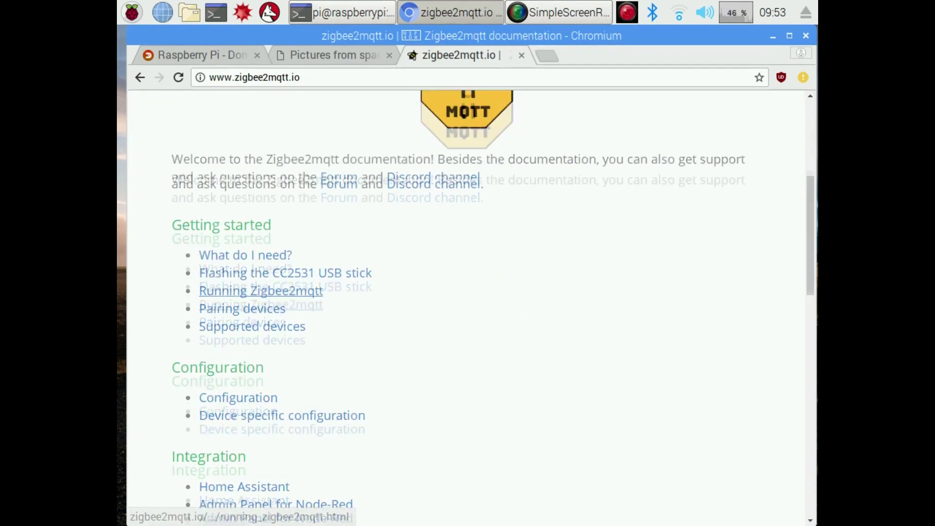
scroll(238, 292, "down", 1)
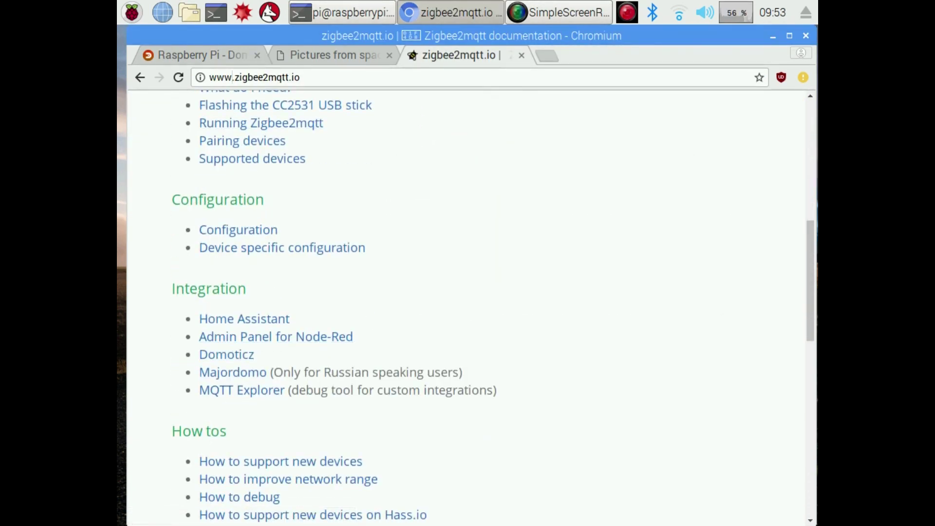
left_click_drag(232, 77, 300, 77)
left_click(226, 355)
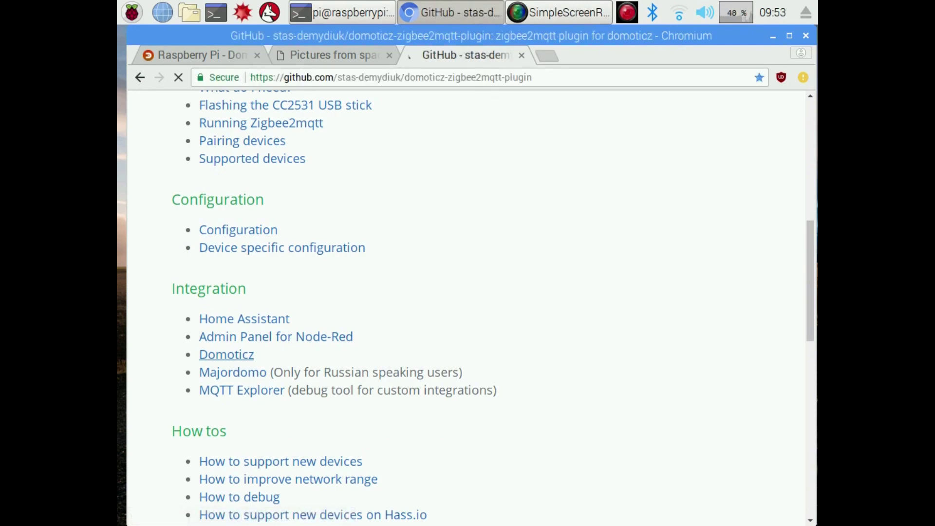
Copy the cd domoticz/plugins command from the README's Installation section
scroll(471, 302, "down", 10)
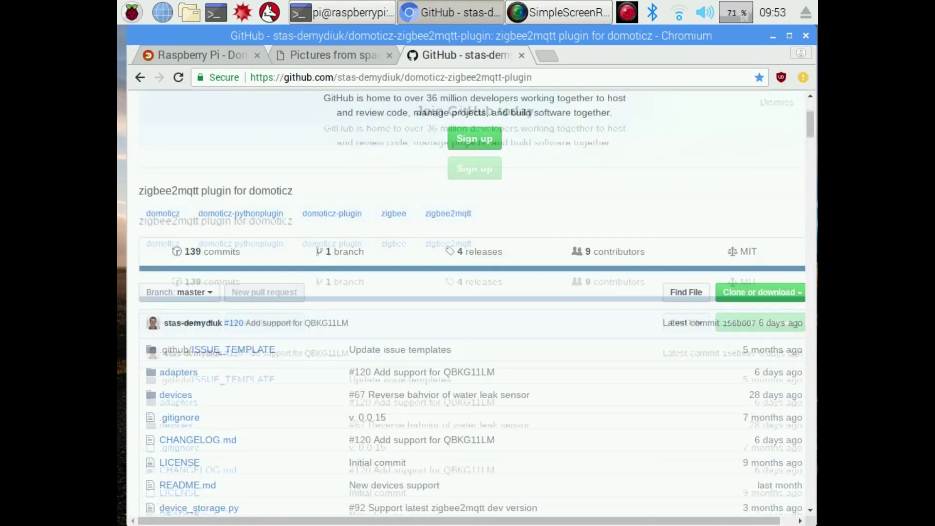
scroll(471, 302, "down", 5)
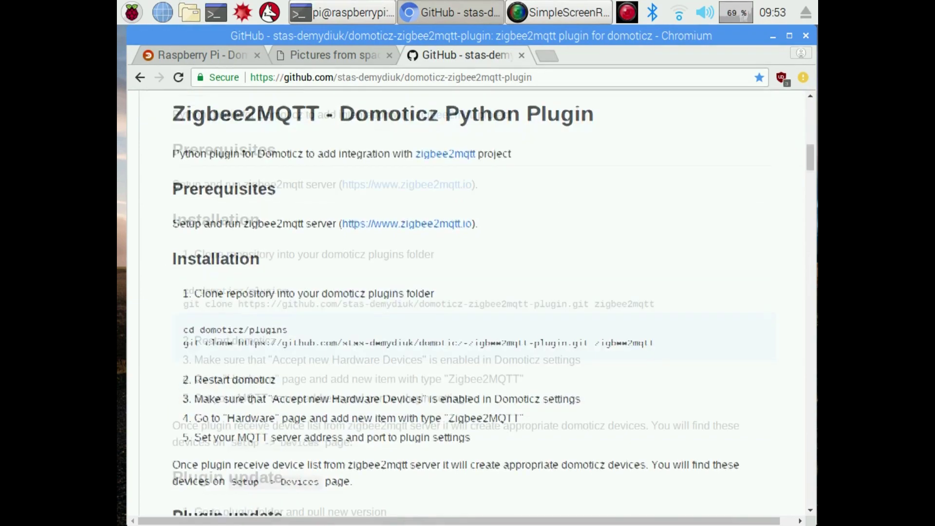
left_click_drag(184, 258, 287, 258)
key("ctrl+c")
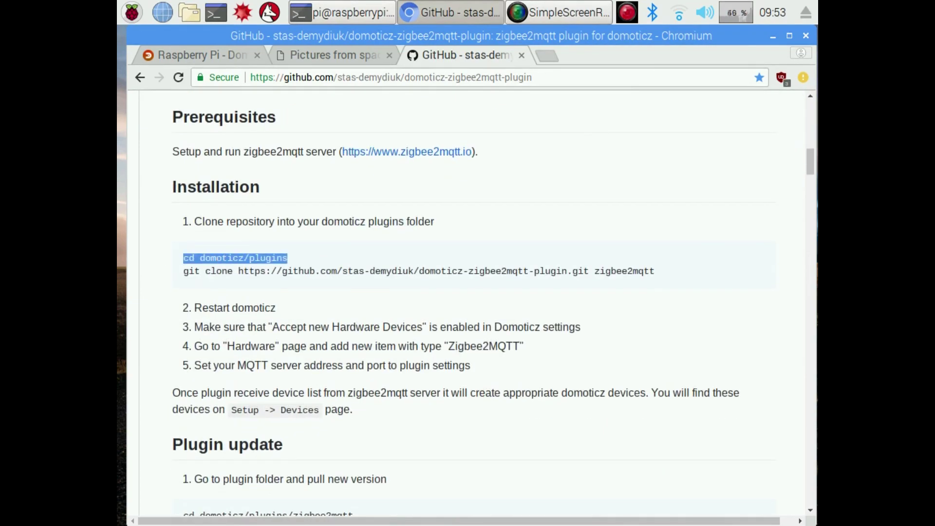
Change into the domoticz/plugins folder in the terminal
key("alt+Tab")
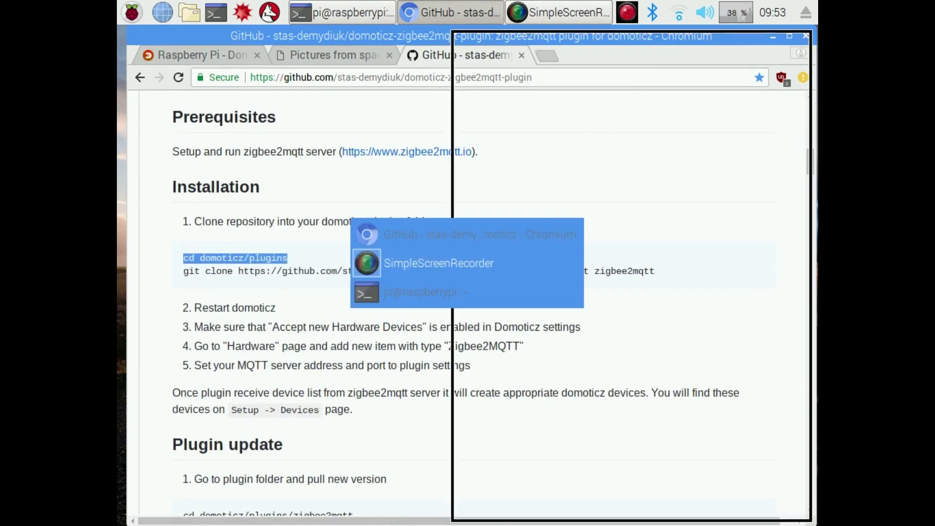
key("alt+Tab")
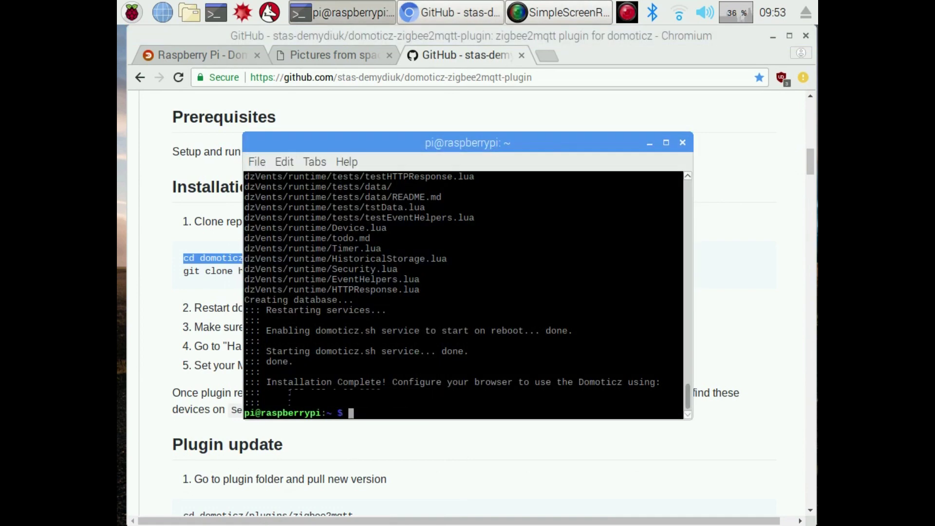
key("ctrl+shift+v")
key("Return")
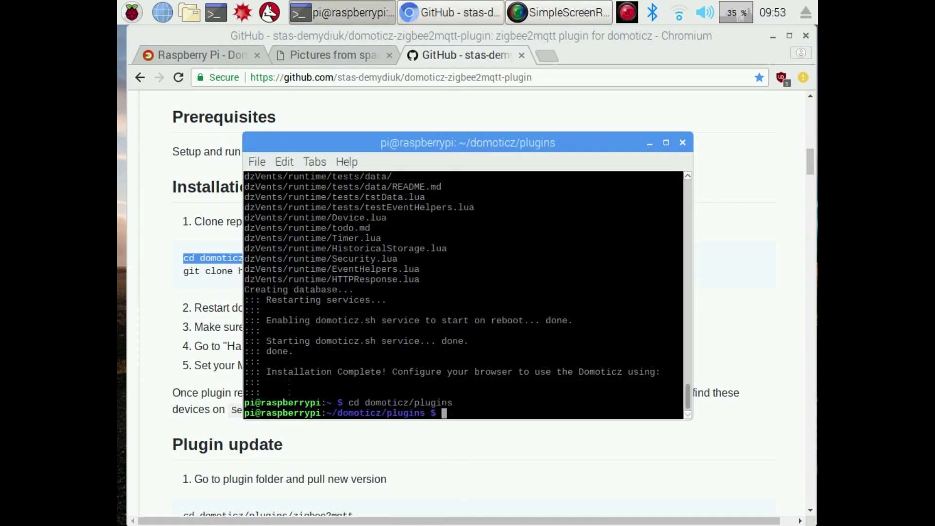
Clone the zigbee2mqtt plugin repository using the git clone line from GitHub
key("alt+Tab")
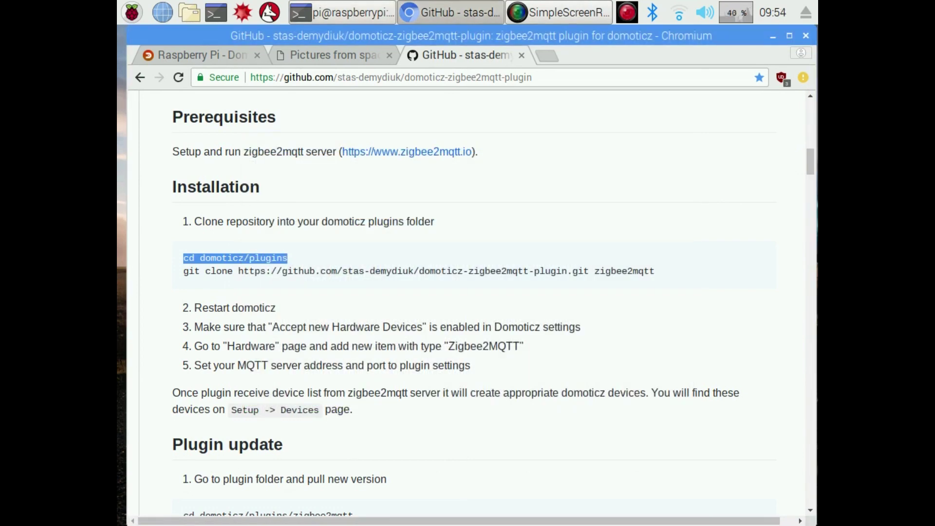
mouse_move(183, 271)
left_mouse_down()
mouse_move(370, 271)
mouse_move(288, 257)
mouse_move(655, 270)
left_mouse_up()
key("ctrl+c")
key("alt+Tab")
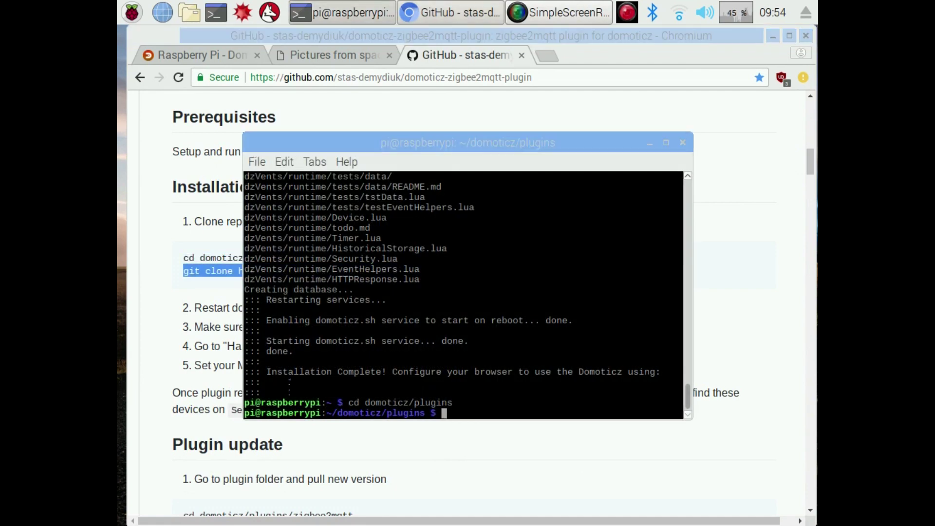
key("ctrl+shift+v")
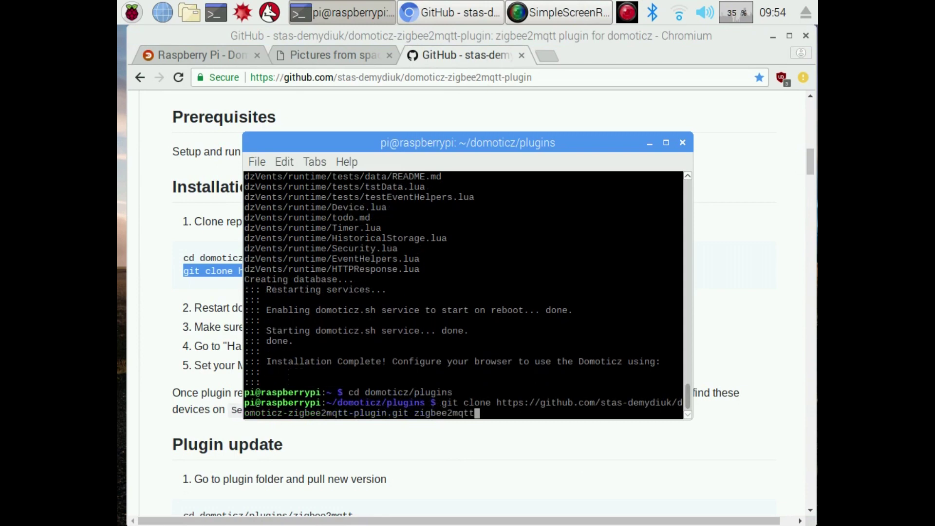
key("Return")
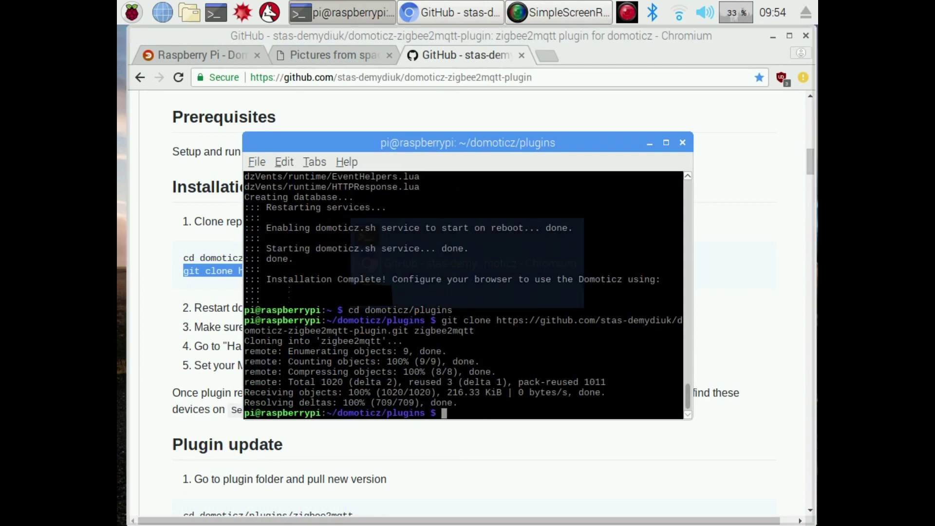
key("alt+Tab")
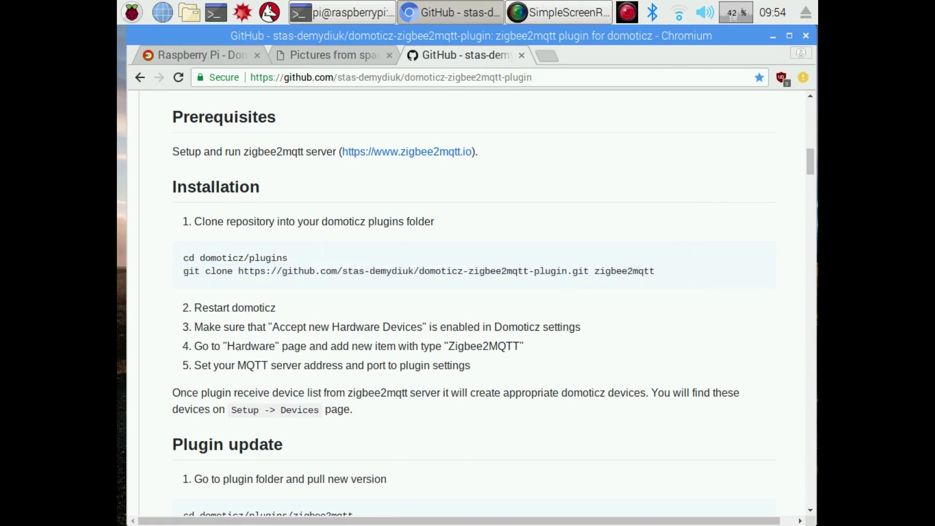
key("alt+Tab")
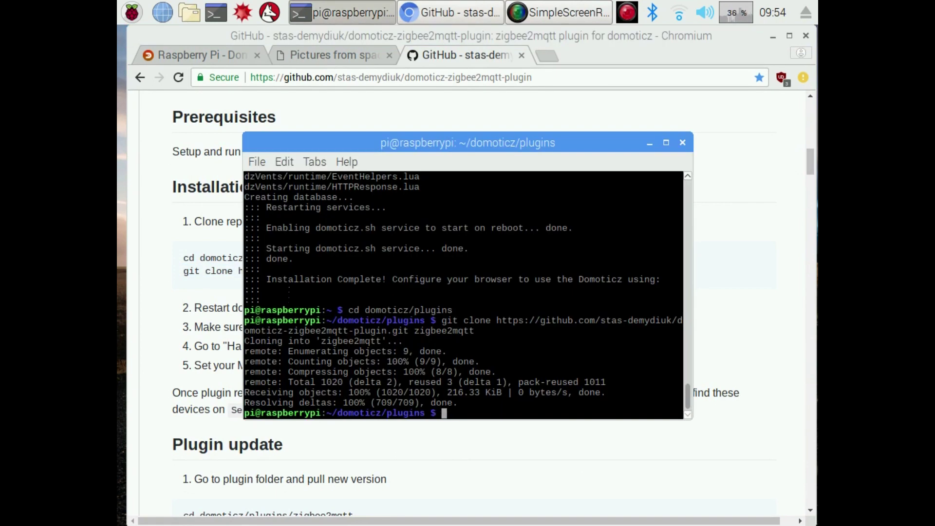
Check the domoticz.service status with sudo systemctl status
type("s")
type("udo sys")
key("BackSpace")
key("BackSpace")
key("BackSpace")
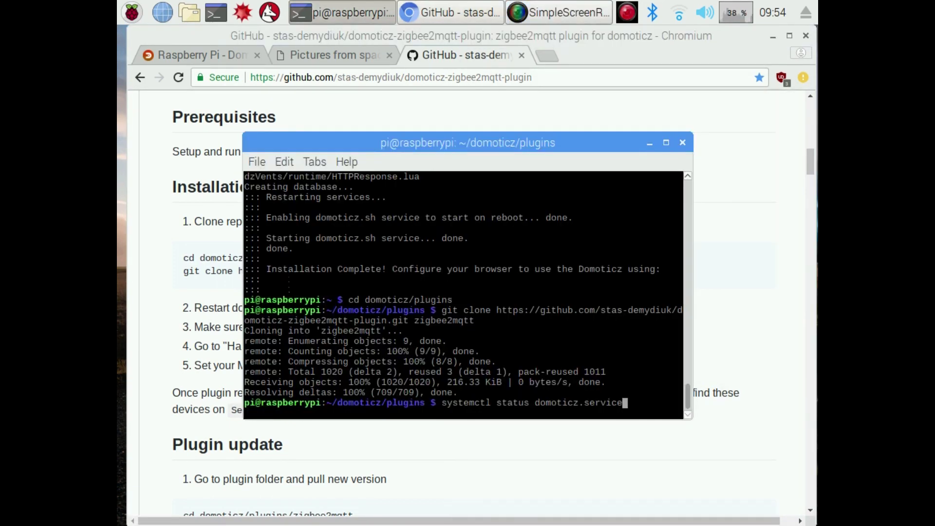
key("Return")
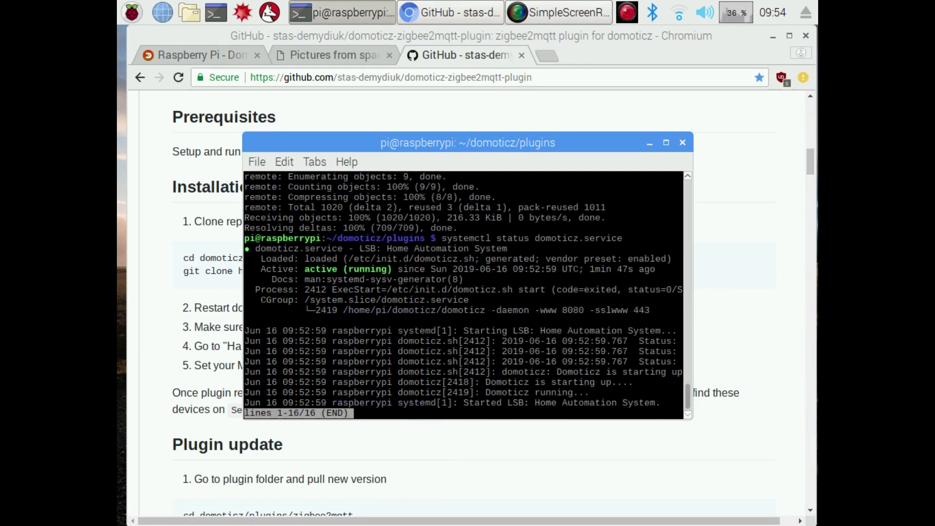
key("q")
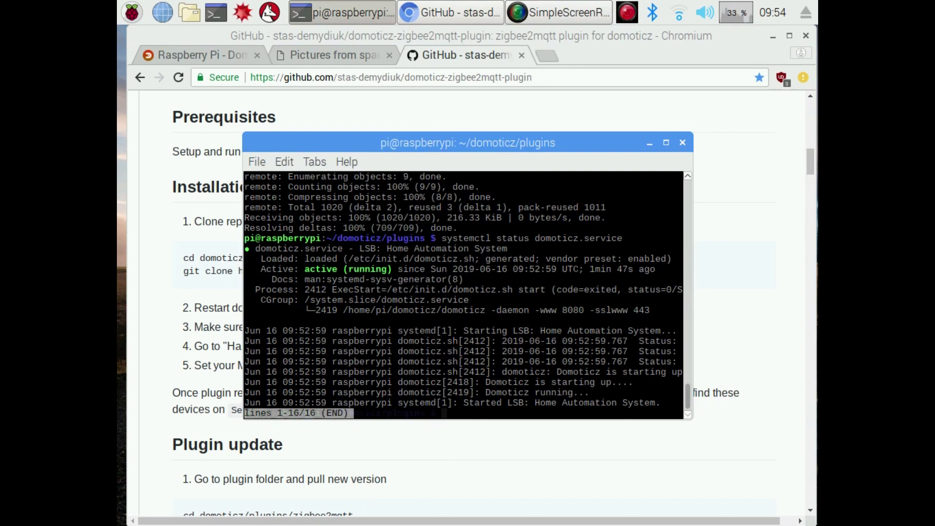
Stop the Domoticz service with sudo systemctl stop domoticz.service
key("Up")
key("Left")
key("Left")
key("Left")
key("Left")
key("Left")
key("Left")
key("Left")
key("Left")
key("Left")
key("Left")
key("Left")
key("Left")
key("Left")
key("Left")
key("Left")
key("Left")
key("Left")
key("Left")
key("Left")
key("Left")
key("Left")
key("Left")
key("Left")
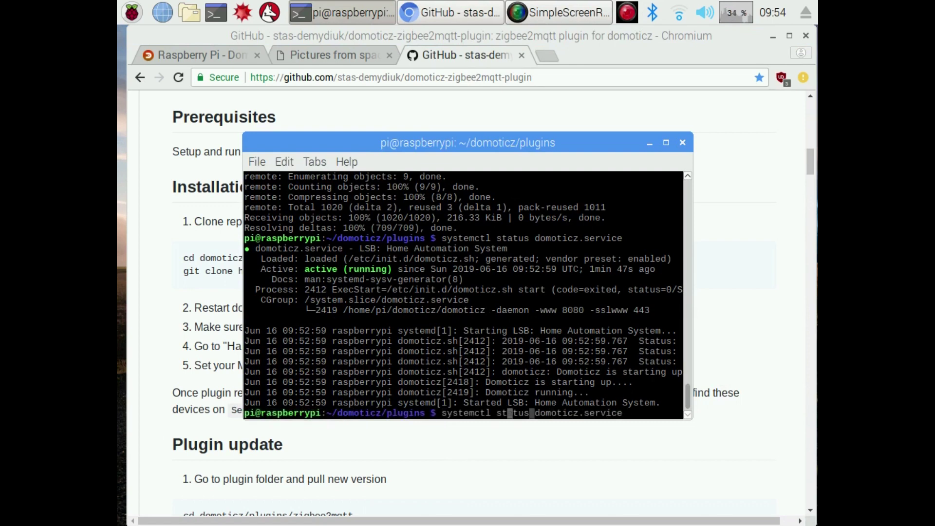
type("sudo")
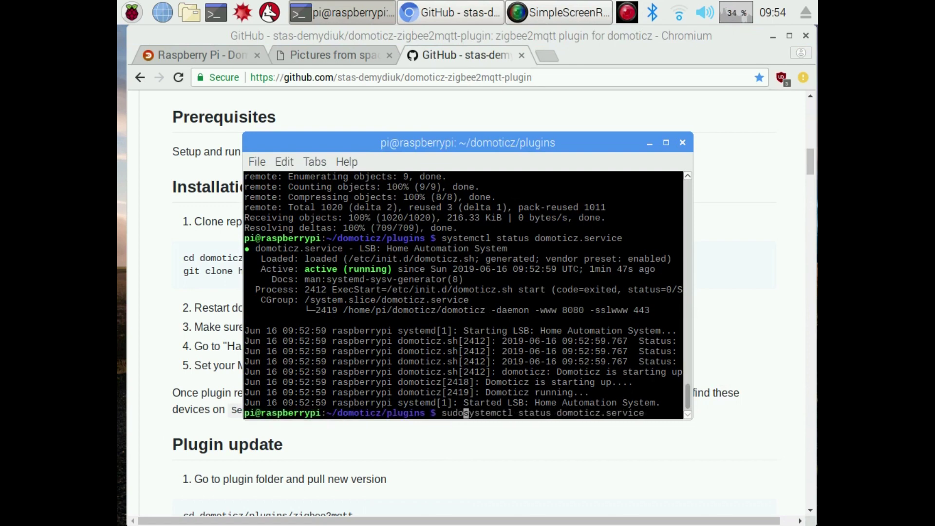
key("Right")
key("Right")
key("Right")
key("Right")
key("Right")
key("Right")
key("Right")
key("Right")
key("Right")
key("Right")
key("Right")
key("Right")
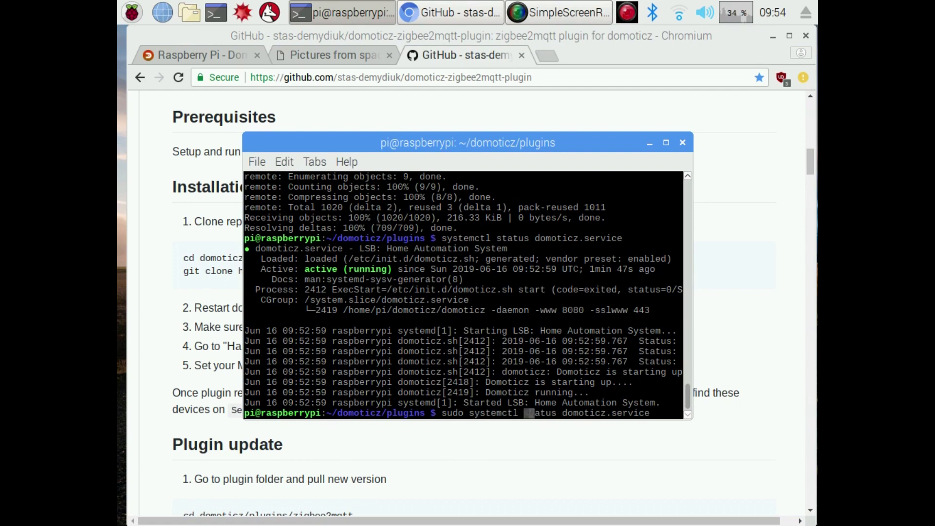
key("Delete")
key("Delete")
key("Delete")
key("Delete")
type("op")
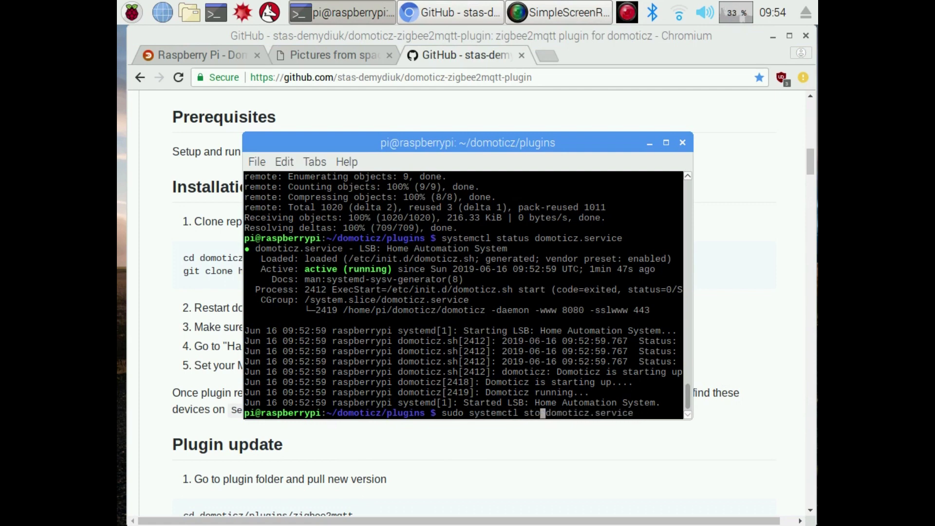
key("Return")
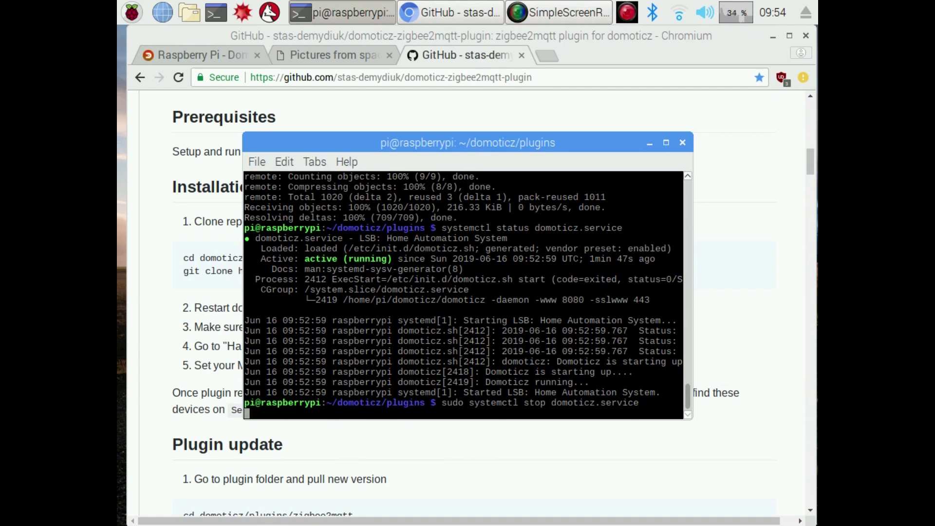
Start the Domoticz service with sudo systemctl start domoticz.service
key("alt+Tab")
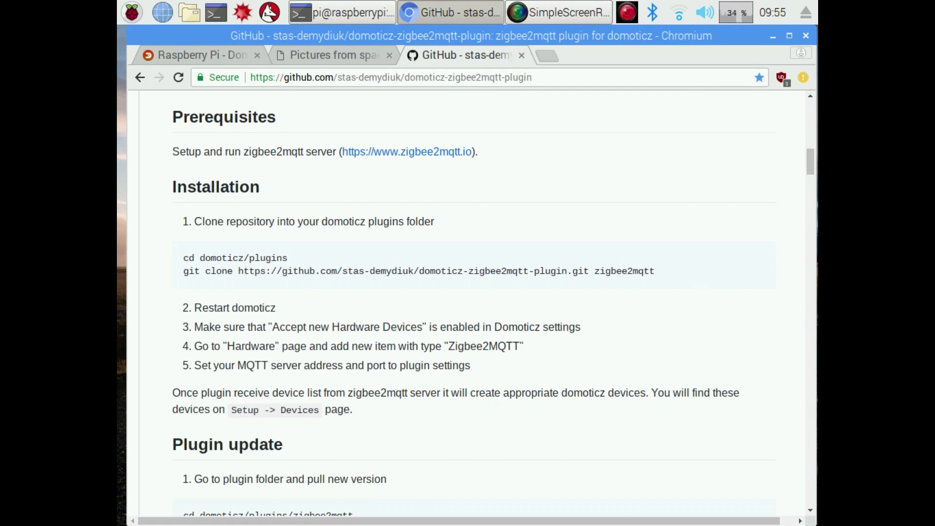
key("alt+Tab")
key("Up")
key("Left")
key("Left")
key("Left")
key("Left")
key("Left")
key("Left")
key("Left")
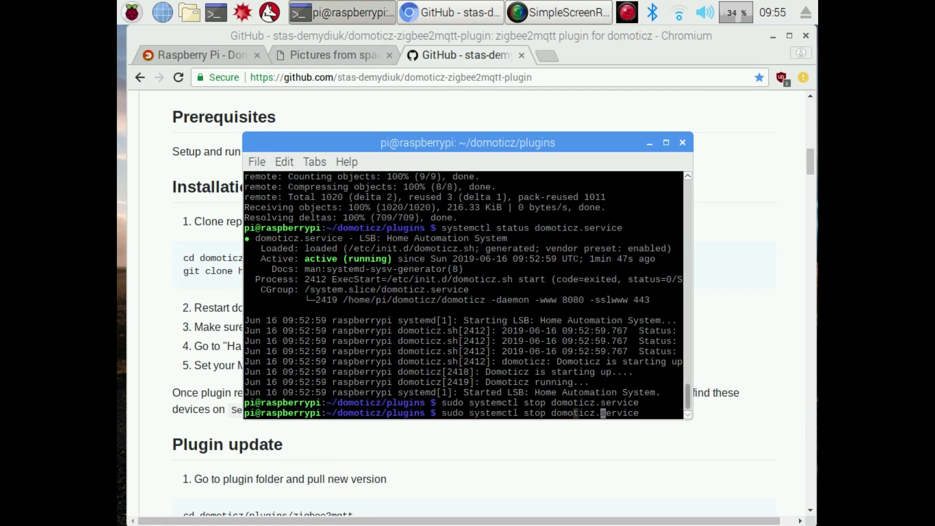
key("Left")
key("Left")
key("Left")
key("Left")
key("Left")
key("Left")
key("Left")
key("Left")
key("Left")
key("Left")
key("BackSpace")
key("BackSpace")
type("art")
key("Return")
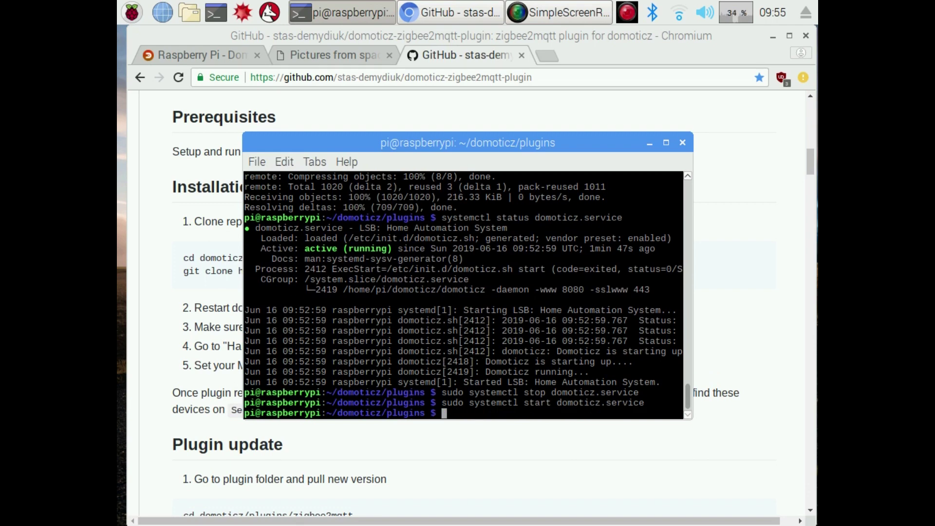
Confirm domoticz.service reports active (running) via systemctl status
key("Up")
key("Up")
key("Up")
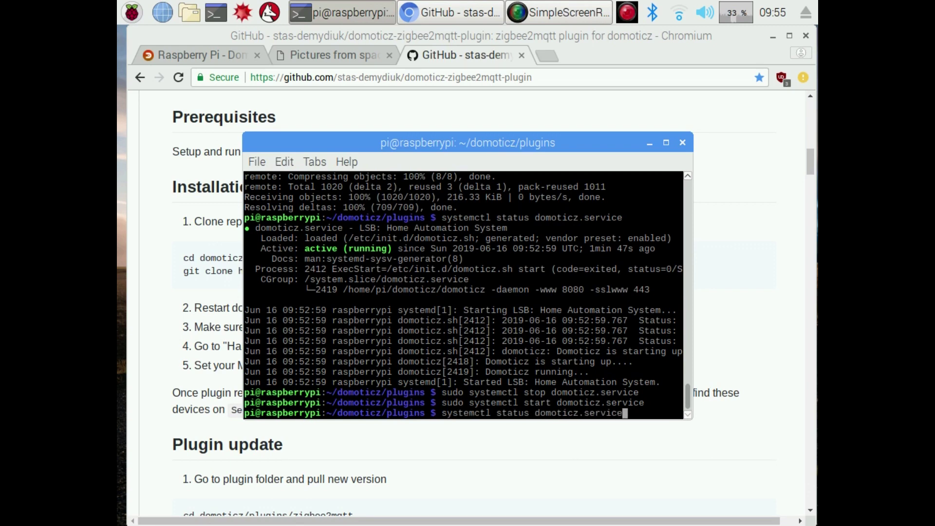
key("Return")
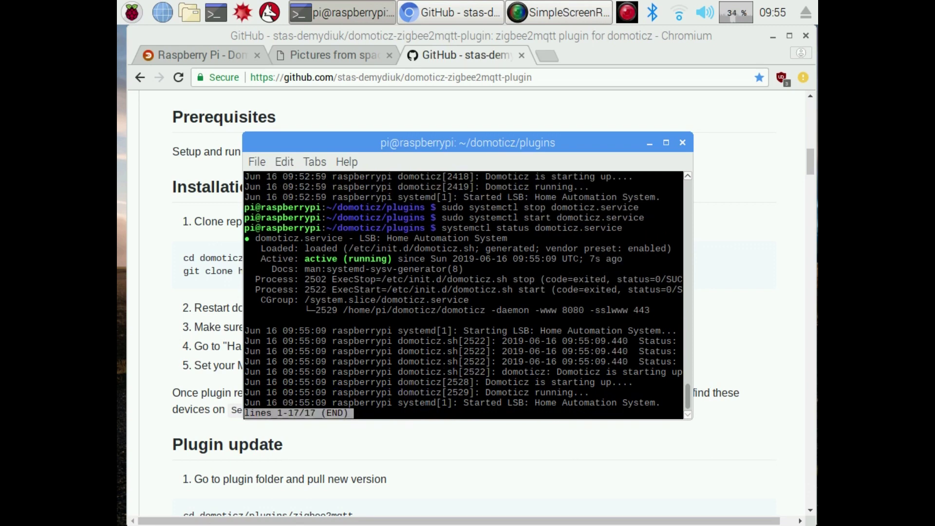
key("q")
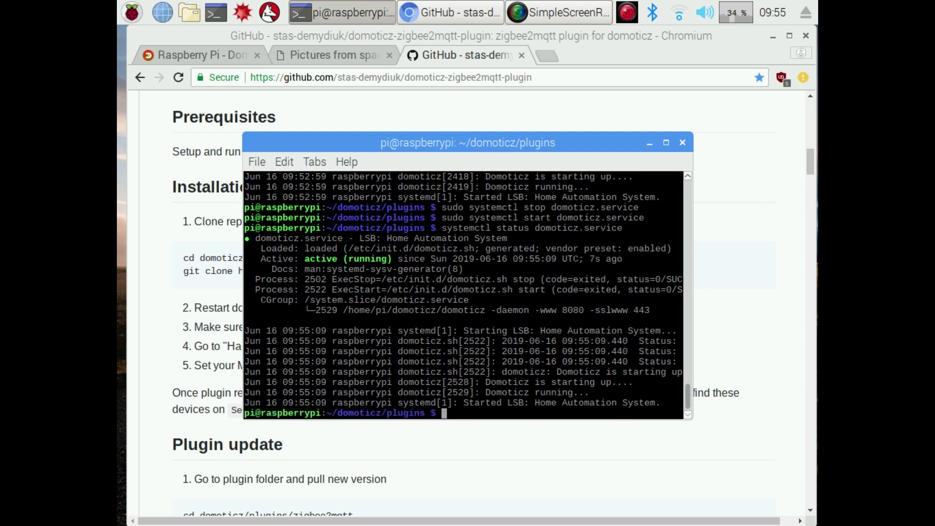
key("Up")
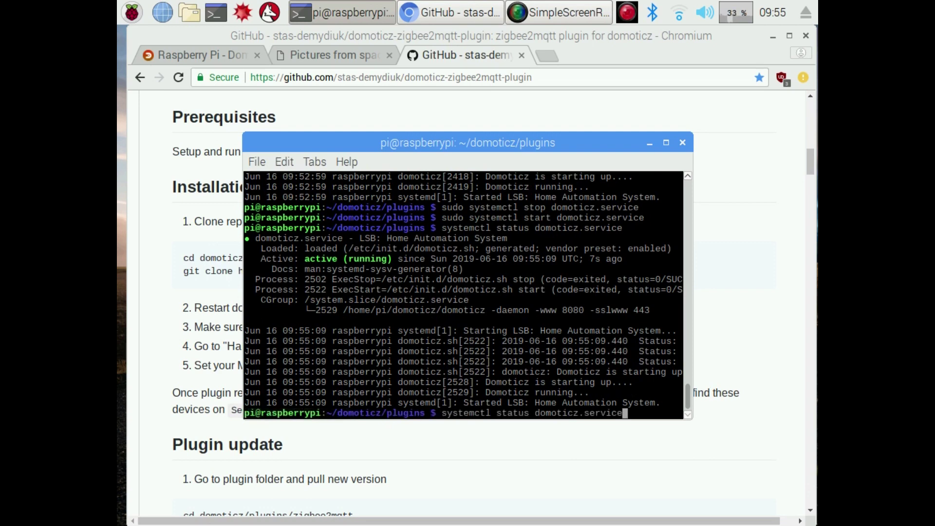
key("Return")
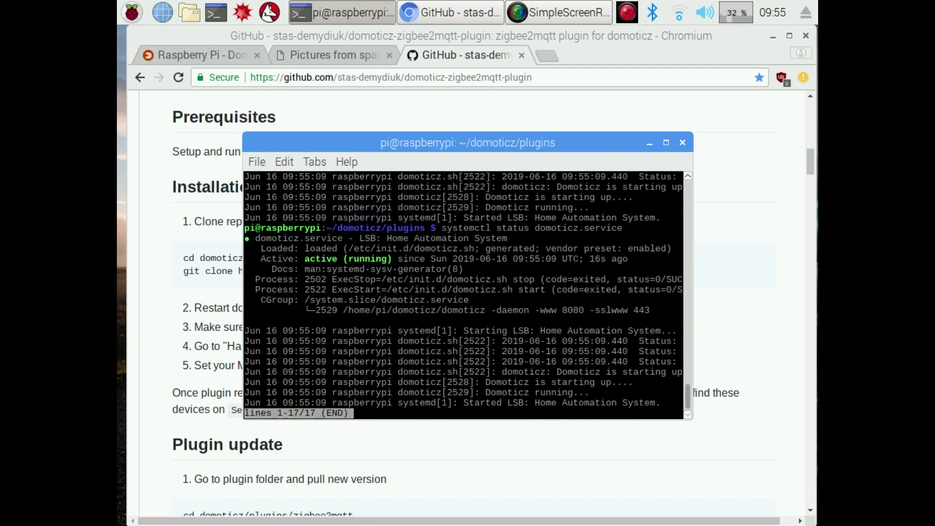
key("q")
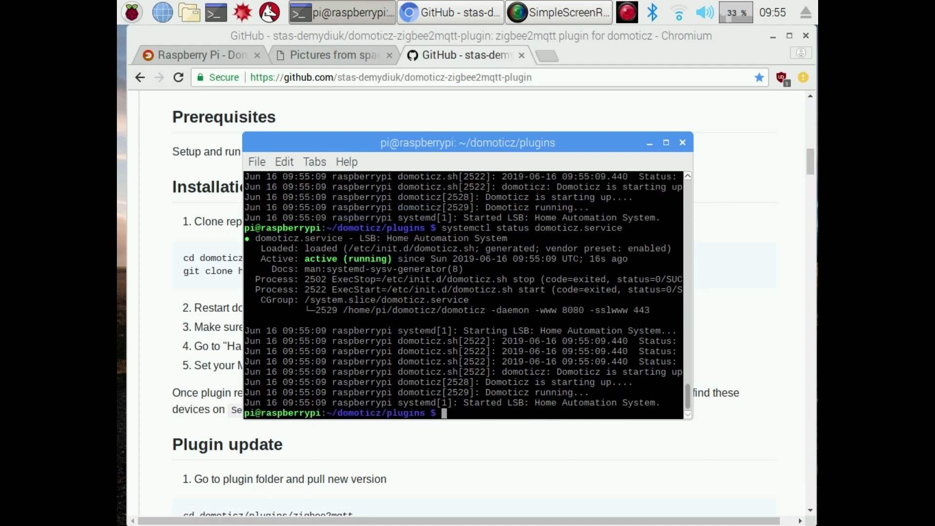
key("alt+Tab")
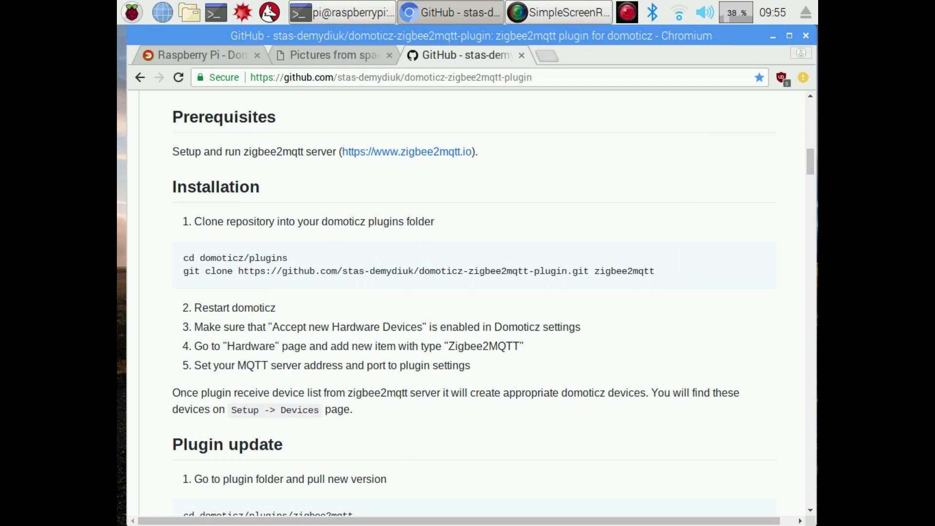
Load the Domoticz web interface in a new tab and go to its Hardware page
left_click(547, 55)
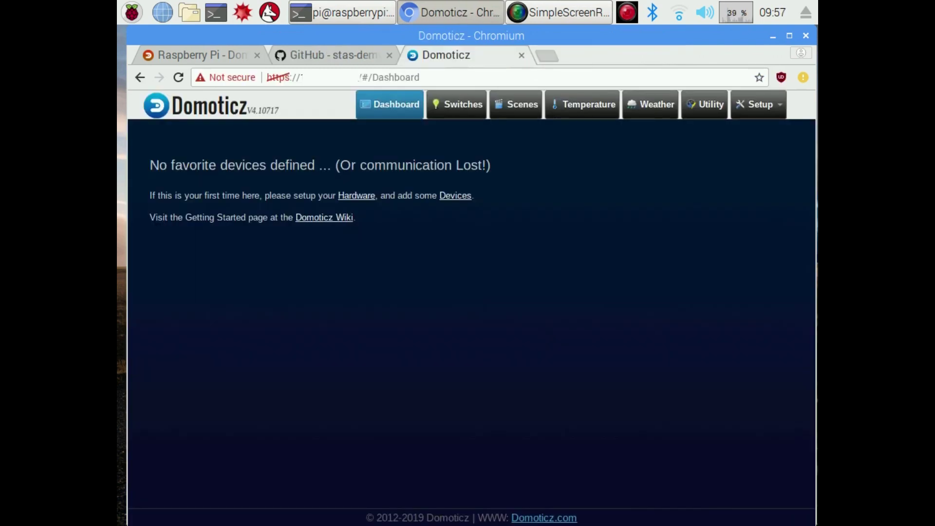
left_click(356, 196)
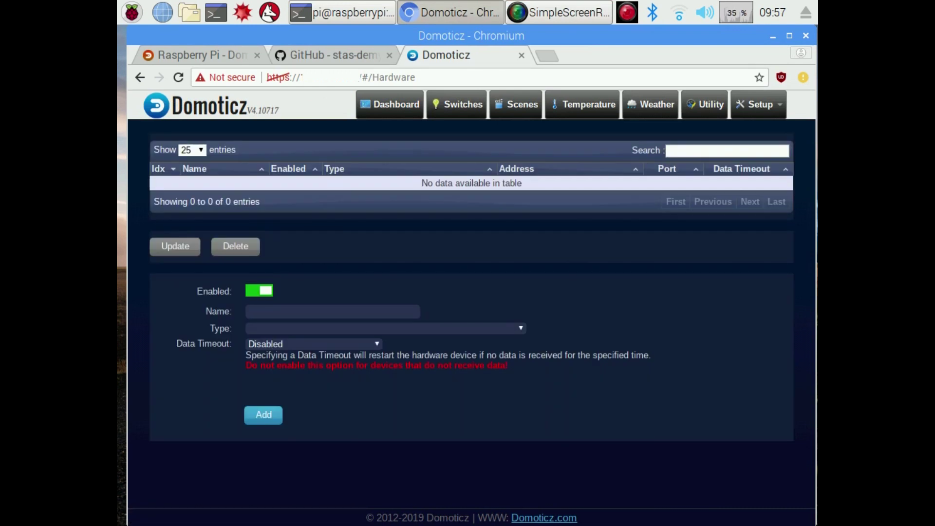
Choose Zigbee2MQTT as the new hardware's type
left_click(333, 312)
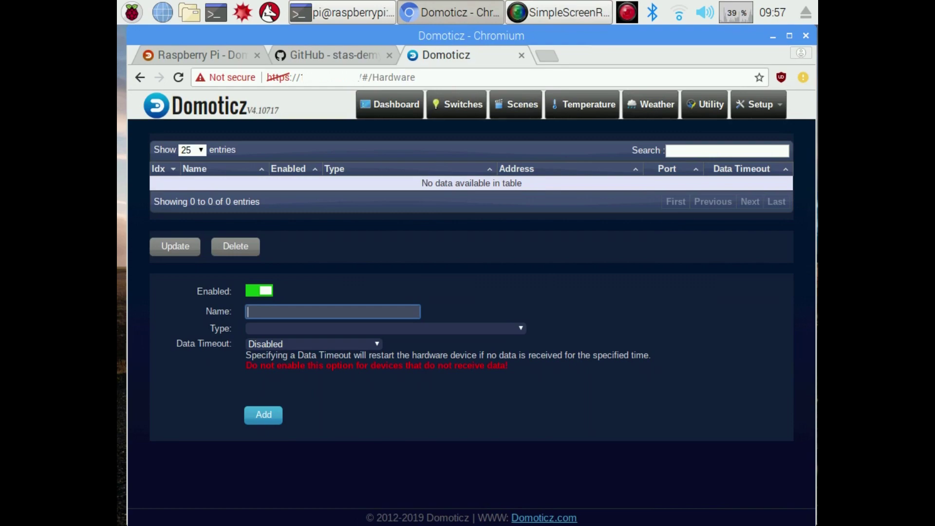
left_click(384, 328)
scroll(341, 253, "down", 10)
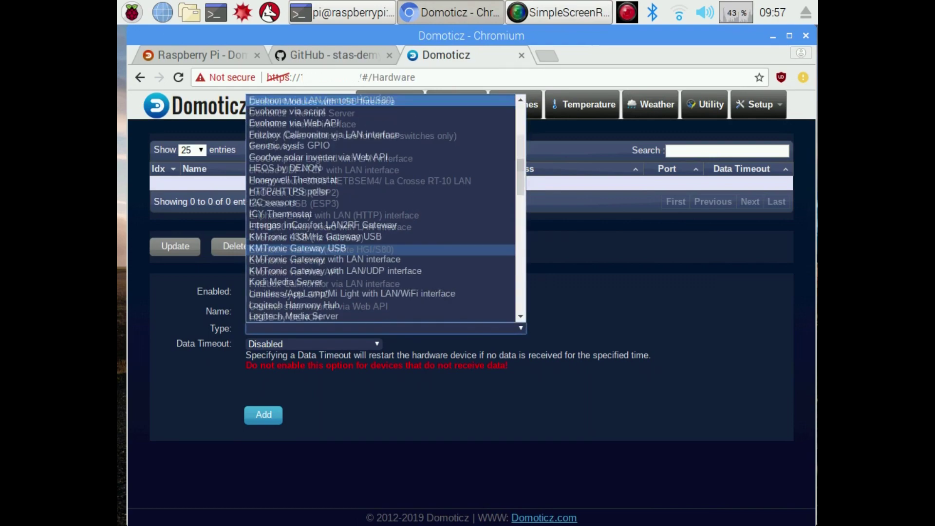
scroll(380, 236, "down", 15)
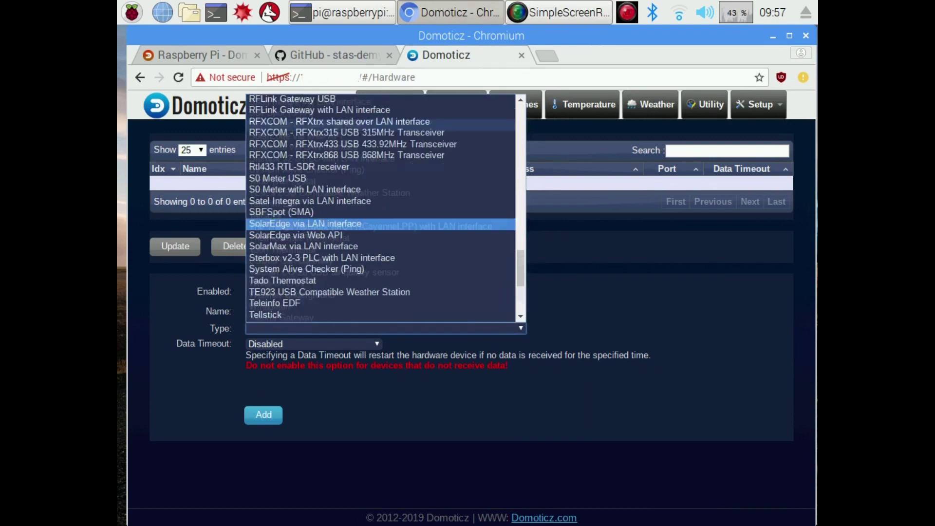
scroll(380, 236, "down", 5)
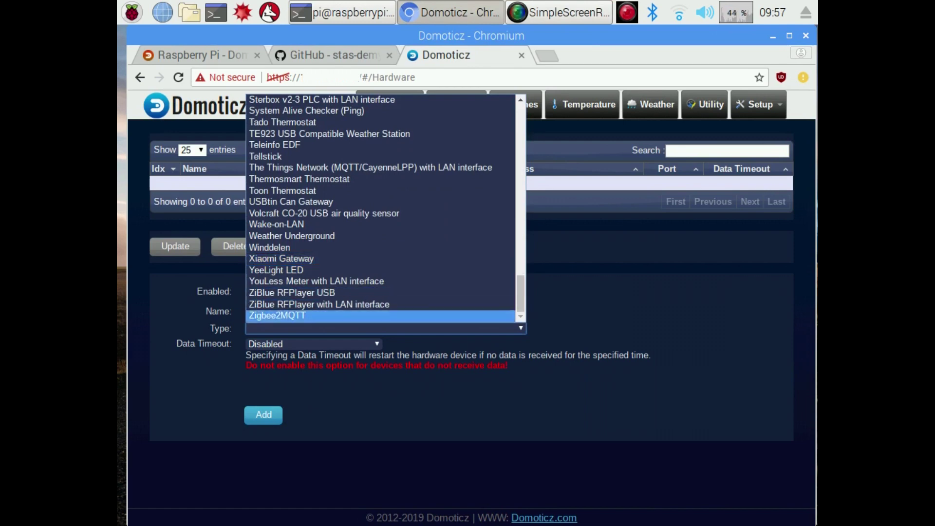
left_click(336, 315)
Name the hardware 'Zigbee2MQTT' with MQTT server 127.0.0.1, port 1883, topic zigbee2mqtt
left_click(333, 311)
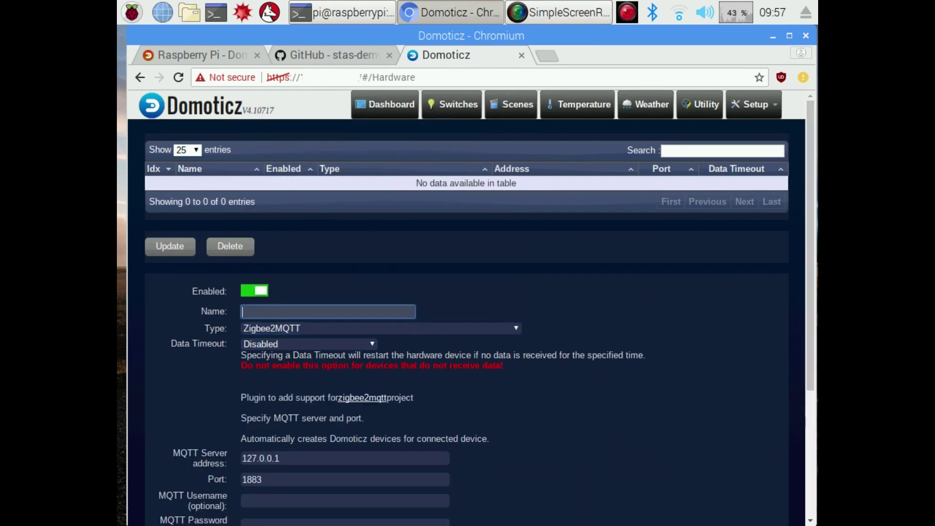
type("Zigbee2MQTT")
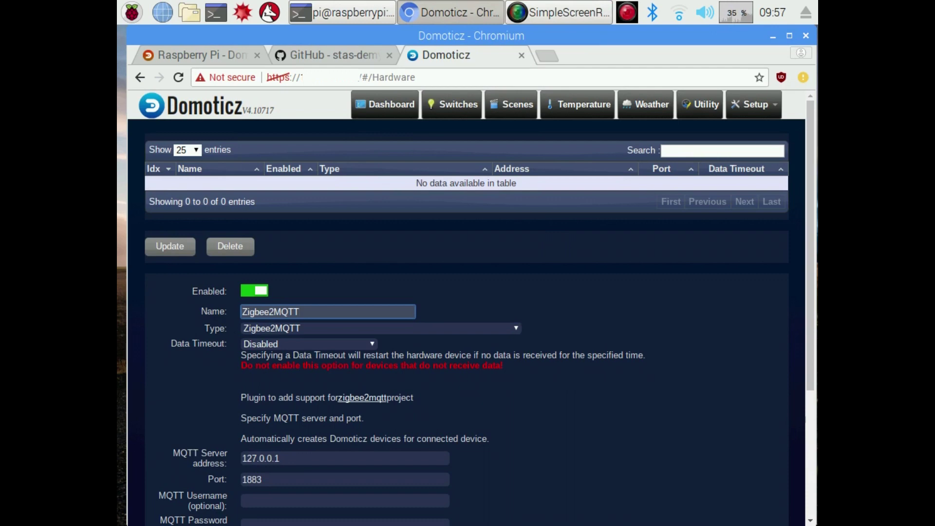
key("Tab")
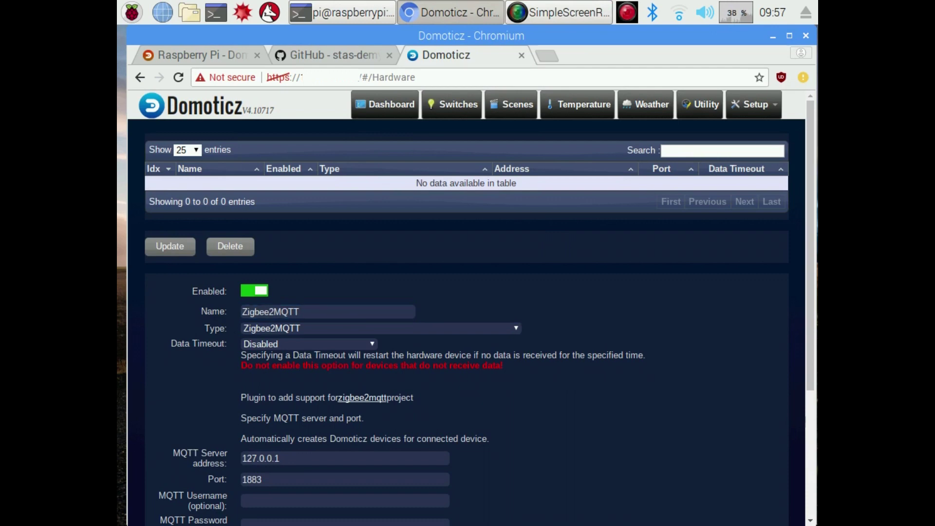
scroll(468, 322, "down", 4)
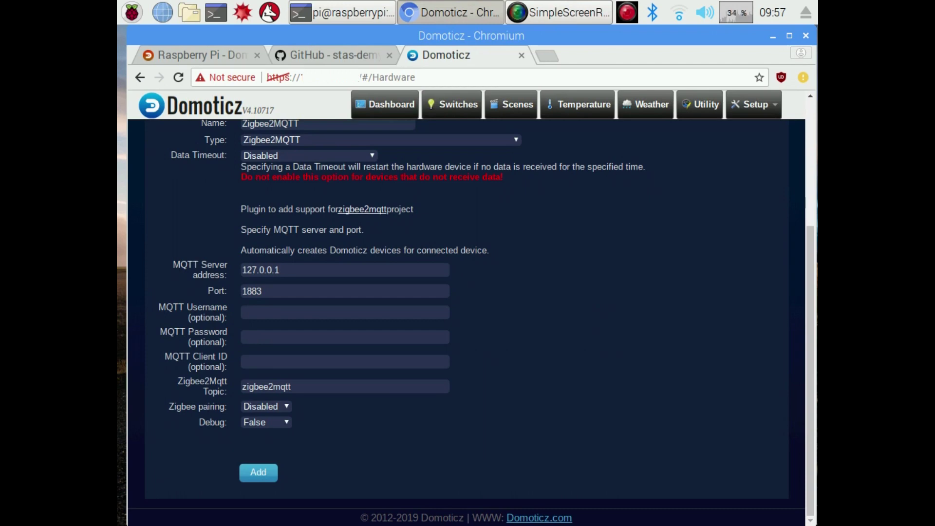
left_click(326, 55)
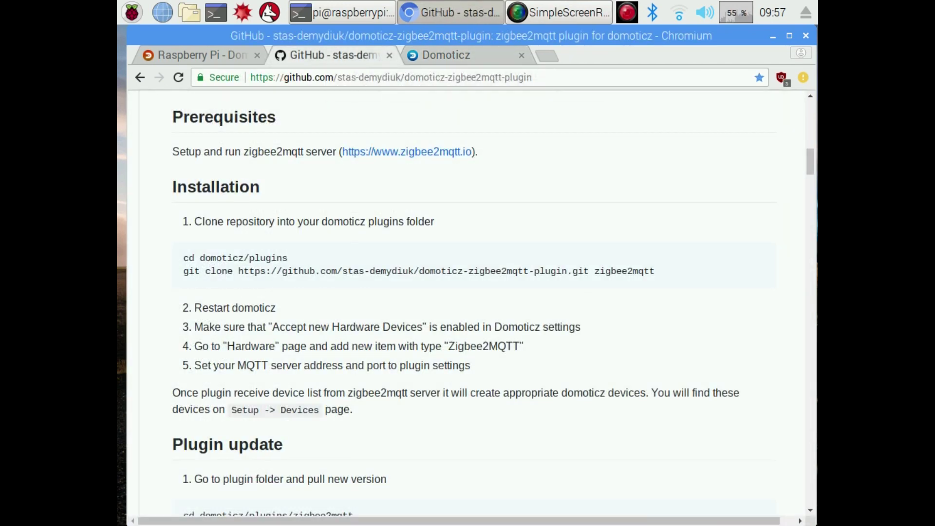
scroll(468, 302, "down", 3)
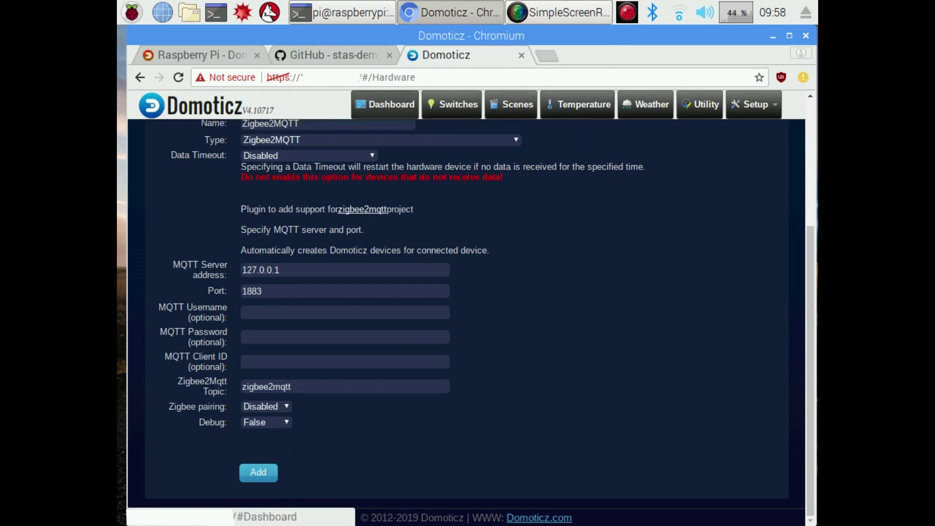
left_click(384, 104)
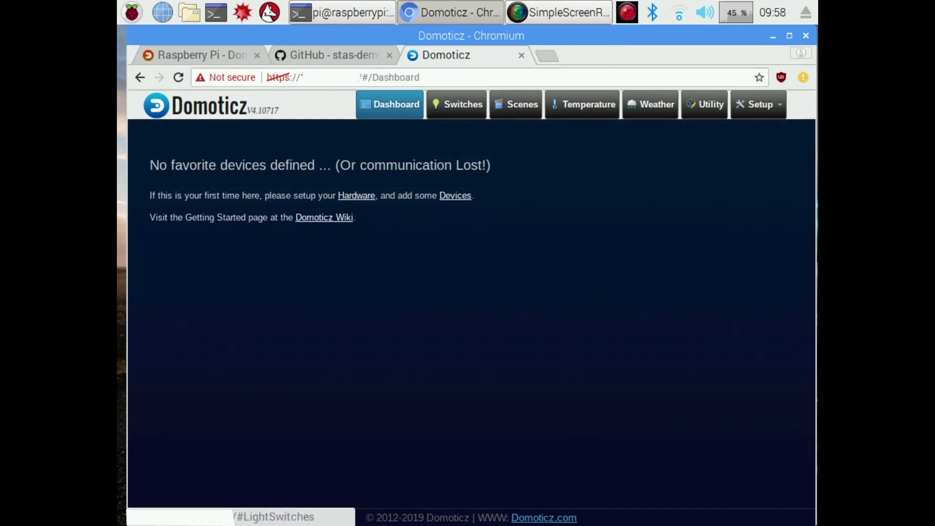
Browse the Devices list of 40 Zigbee2MQTT-created Aqara humidity sensor entries
left_click(455, 195)
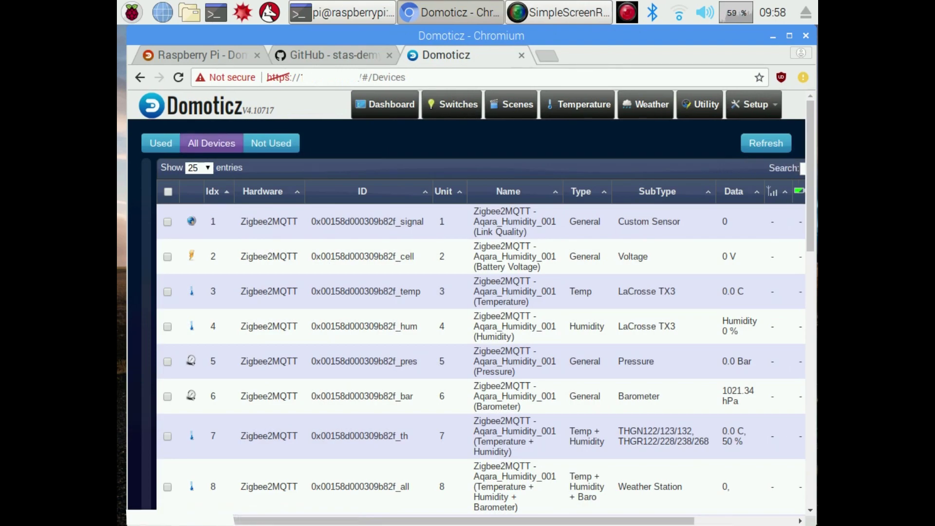
scroll(481, 316, "down", 3)
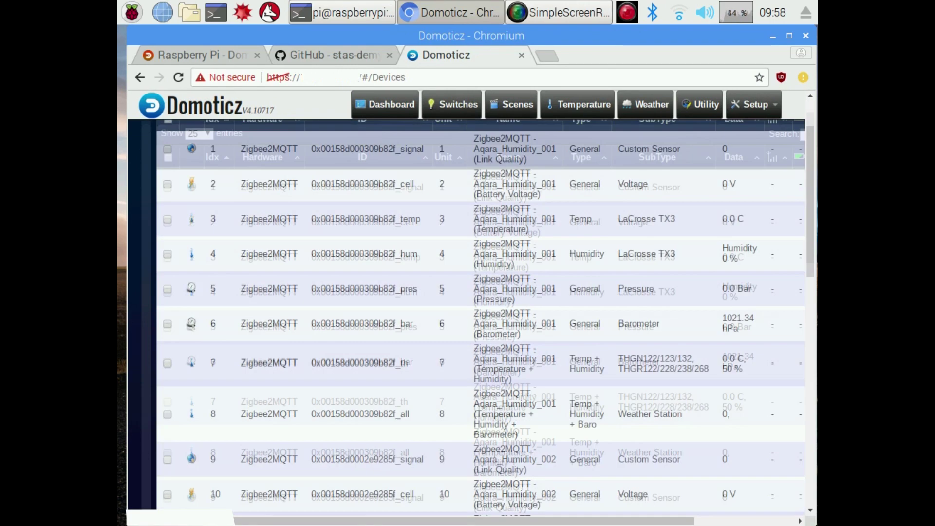
scroll(480, 316, "down", 6)
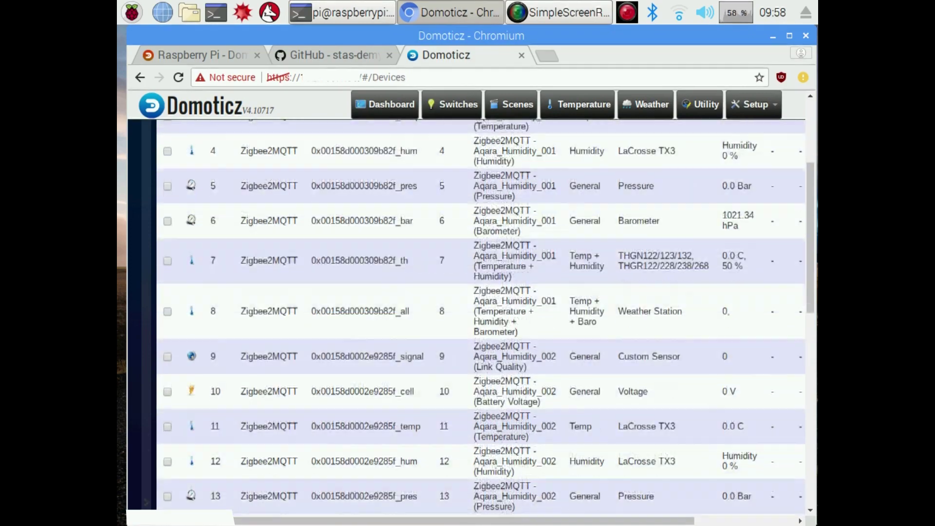
scroll(481, 317, "down", 5)
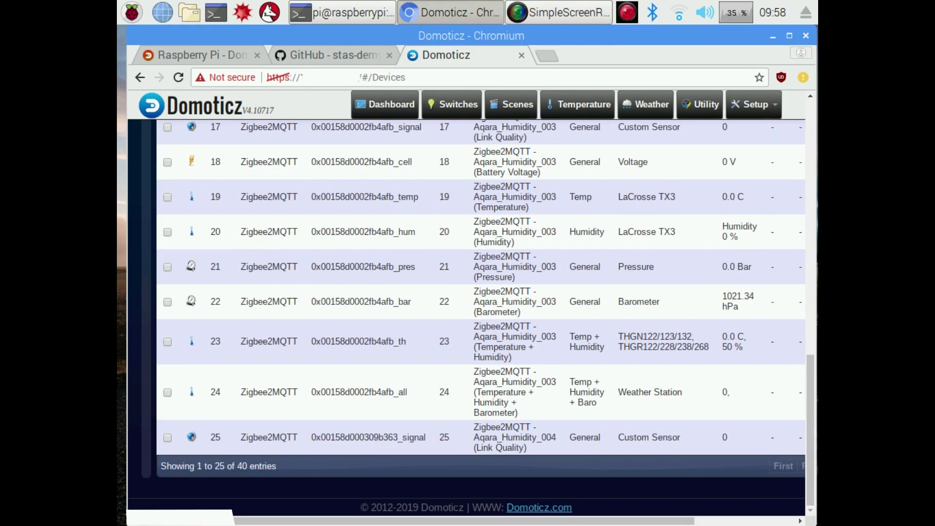
scroll(480, 316, "up", 7)
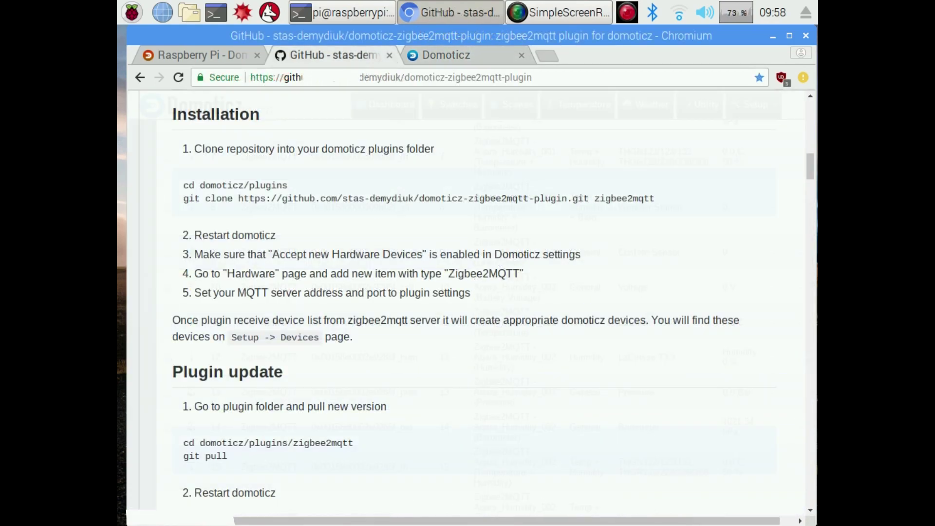
Review the README's Supported devices list, then reopen the Domoticz Devices list
scroll(467, 263, "down", 3)
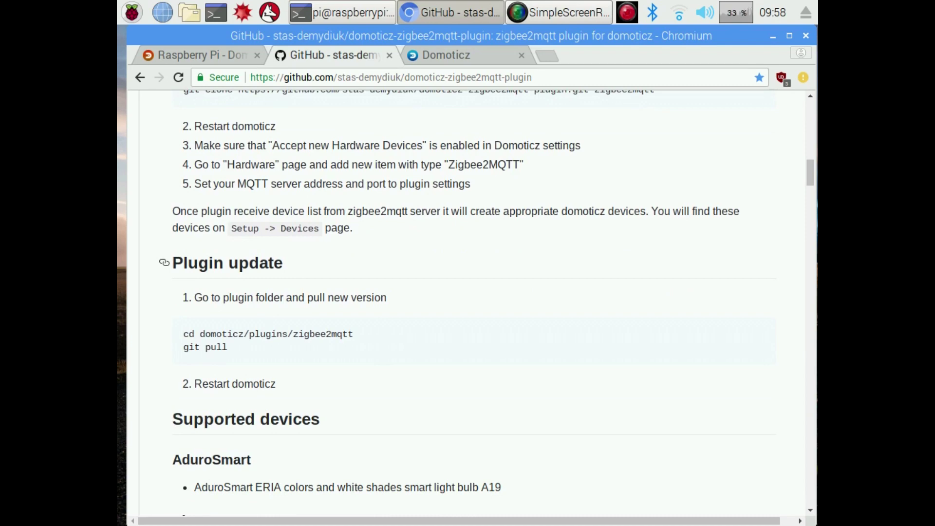
scroll(467, 302, "down", 6)
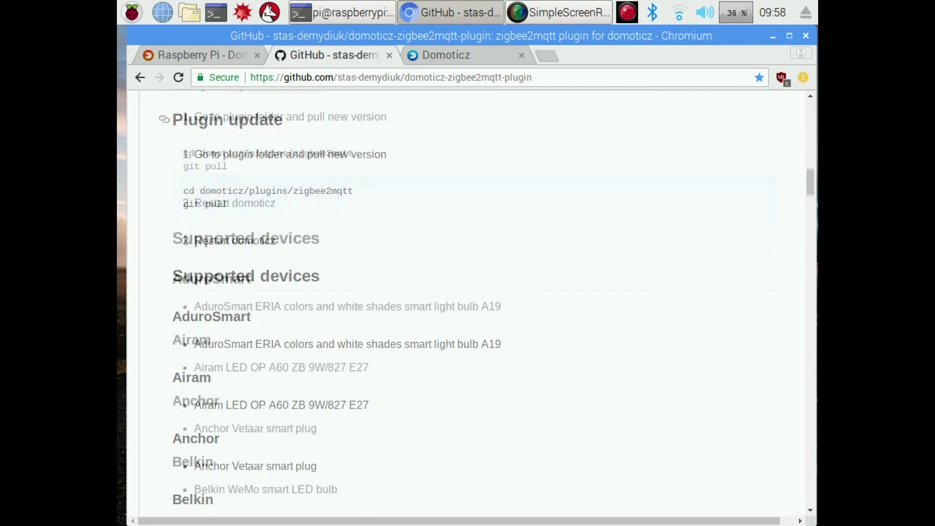
scroll(161, 253, "down", 6)
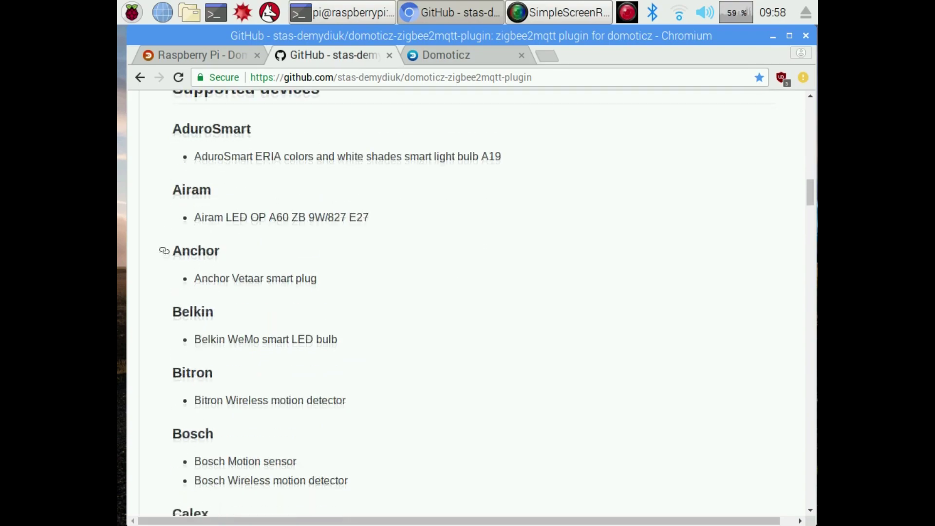
scroll(467, 302, "down", 18)
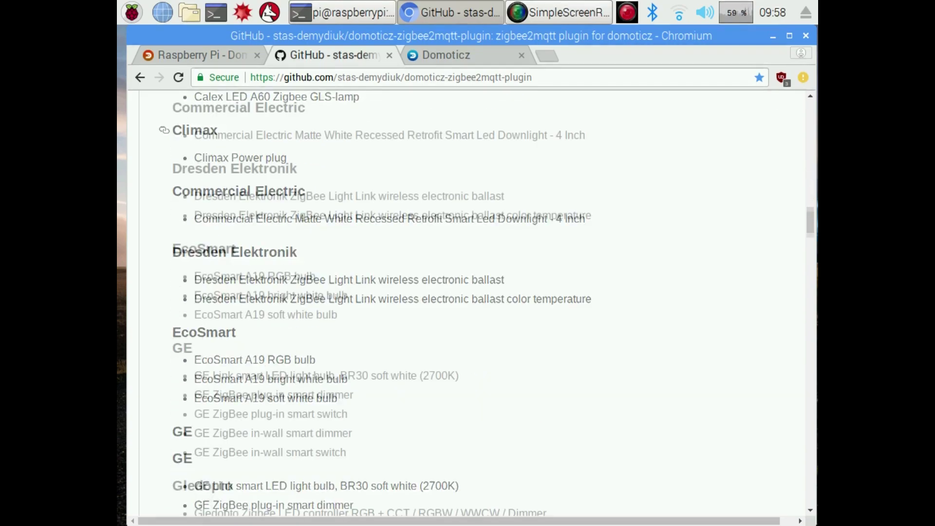
scroll(467, 301, "down", 17)
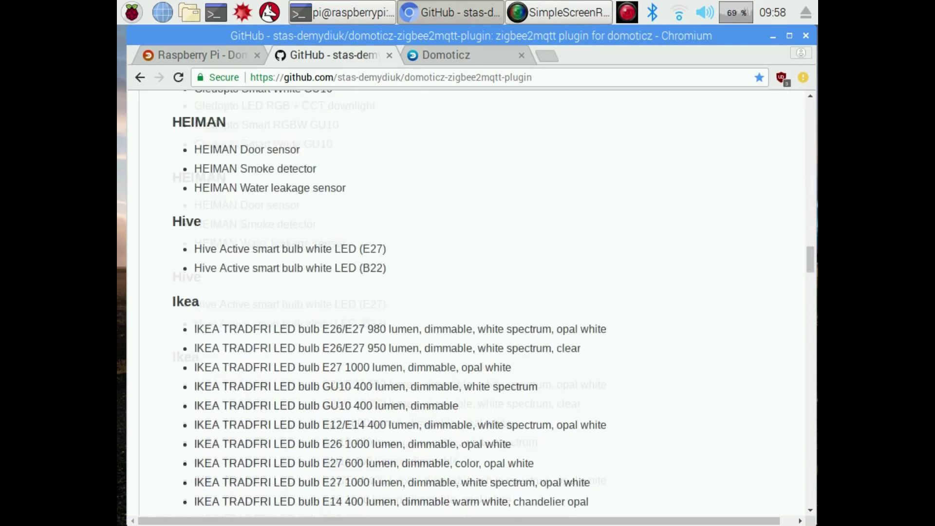
scroll(467, 302, "down", 15)
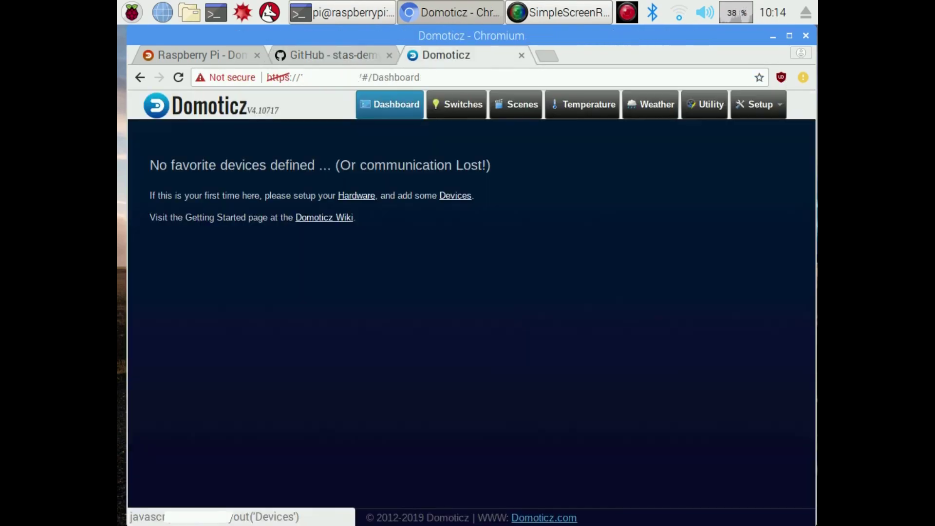
left_click(455, 196)
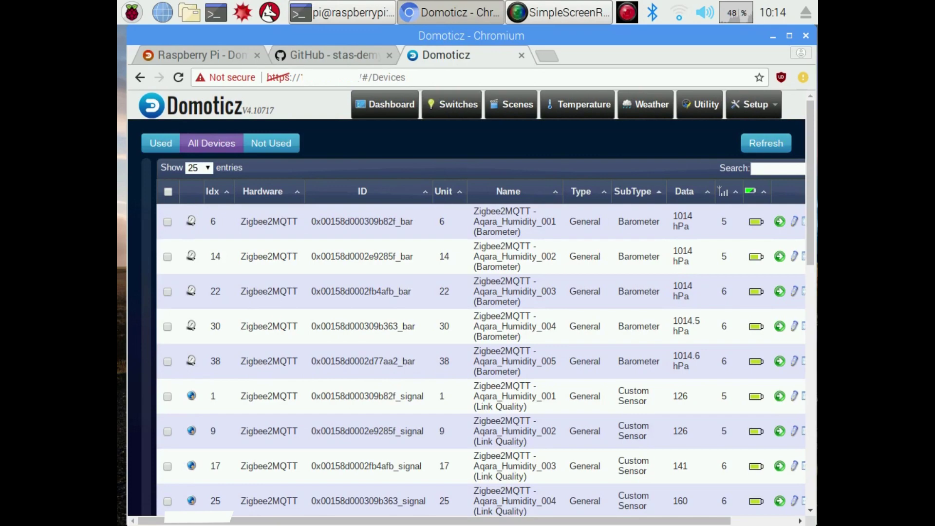
scroll(466, 316, "right", 3)
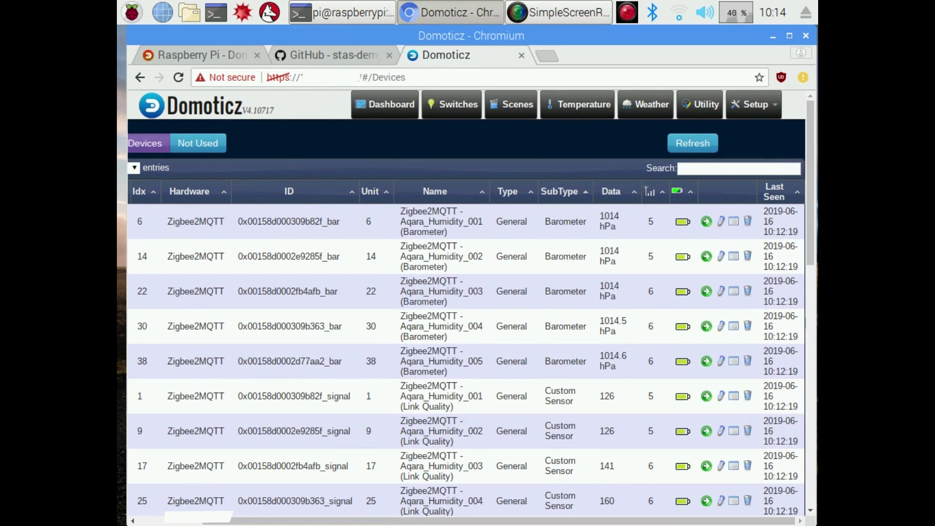
Sort devices by Name and add Aqara_Humidity_001 through 005 as used devices
left_click(435, 191)
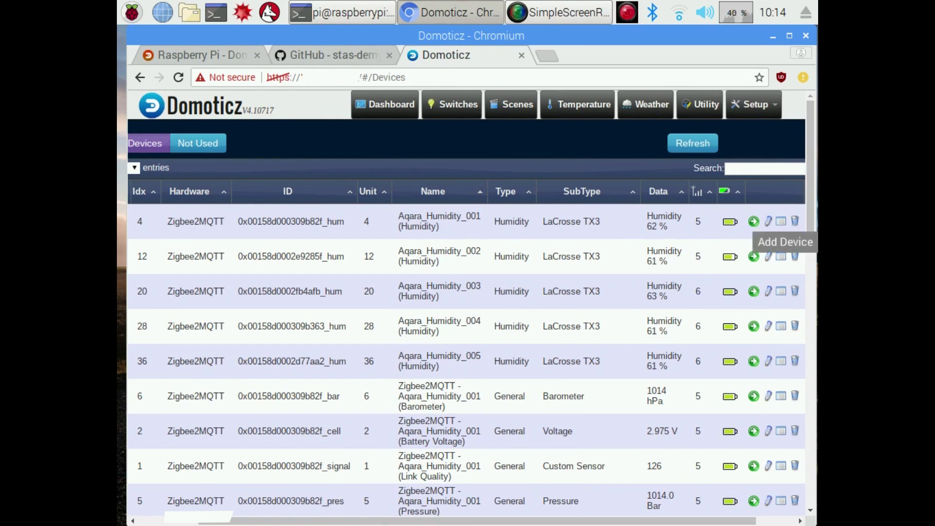
left_click(753, 221)
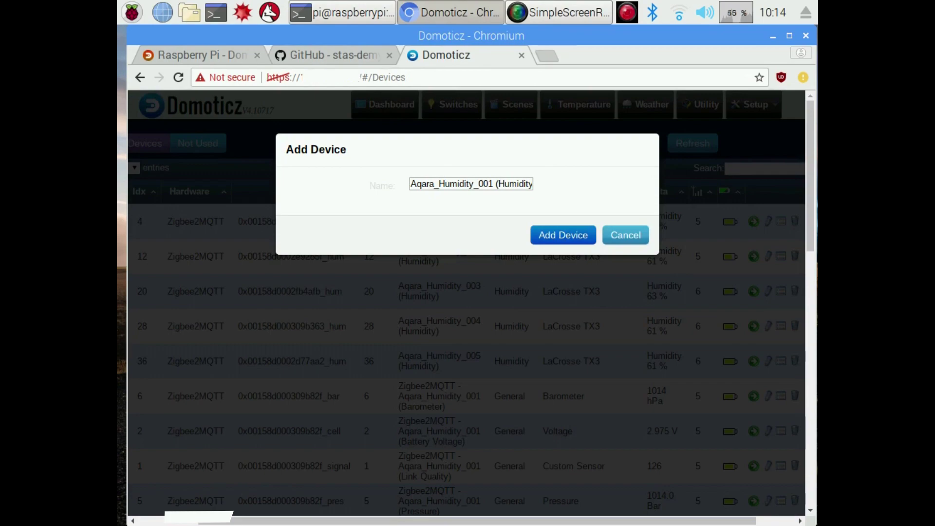
left_click(562, 235)
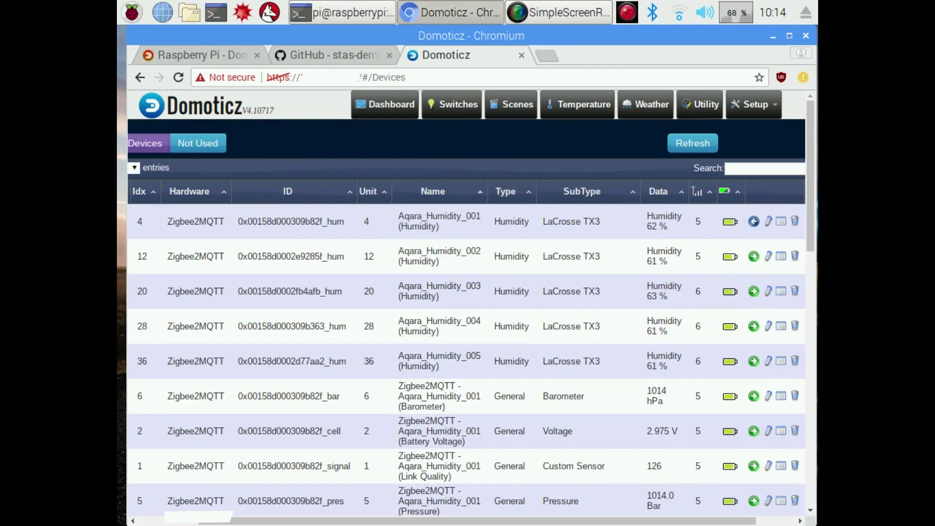
left_click(753, 256)
left_click(563, 235)
left_click(754, 291)
left_click(562, 234)
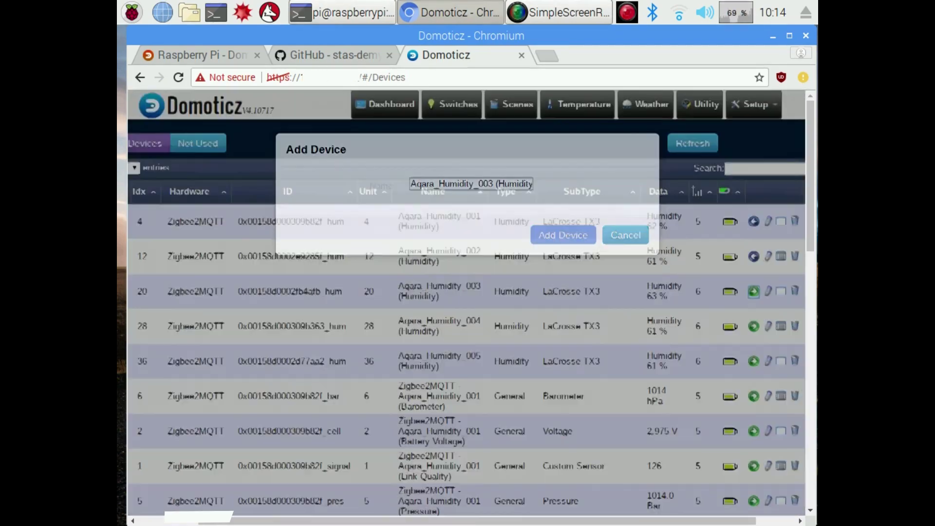
left_click(753, 326)
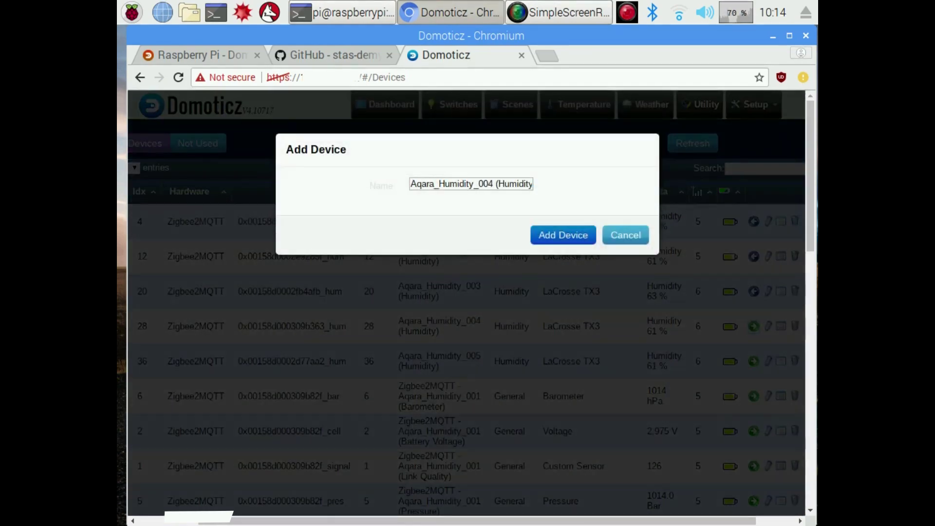
left_click(562, 235)
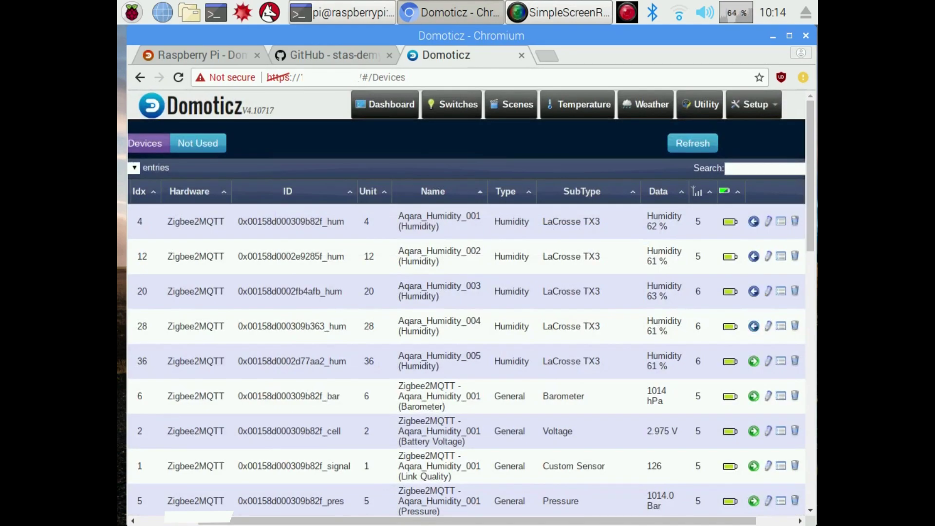
left_click(753, 361)
left_click(563, 234)
List the five Aqara_Humidity sensors on the Temperature page and briefly view Aqara_Humidity_001's humidity log
scroll(466, 316, "down", 4)
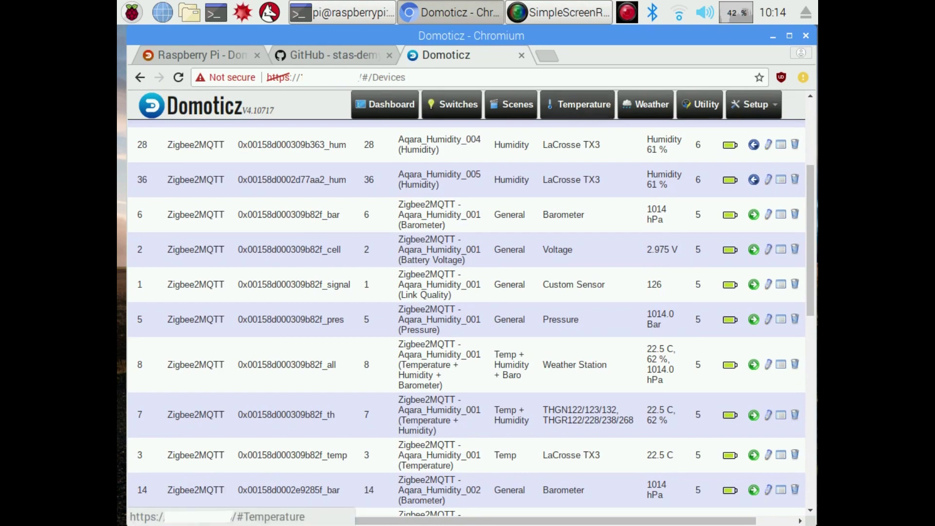
left_click(579, 105)
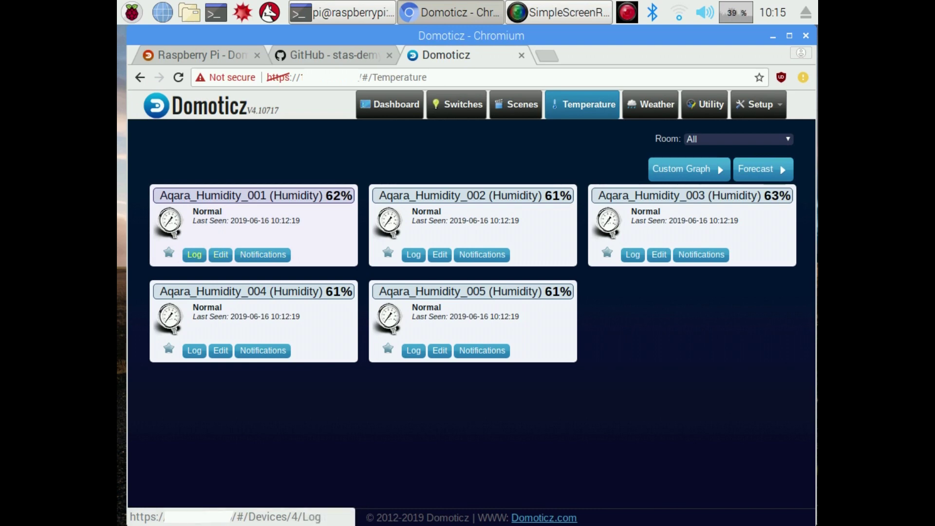
left_click(194, 254)
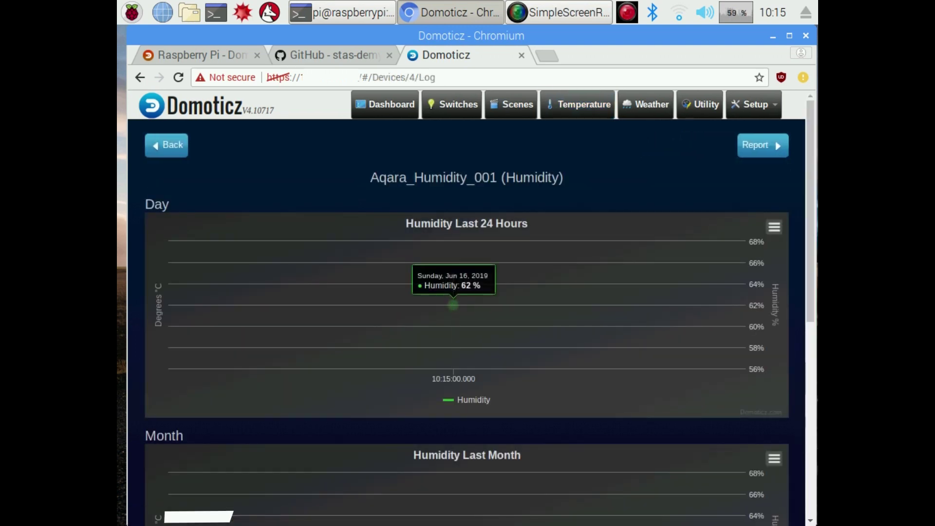
key("alt+Left")
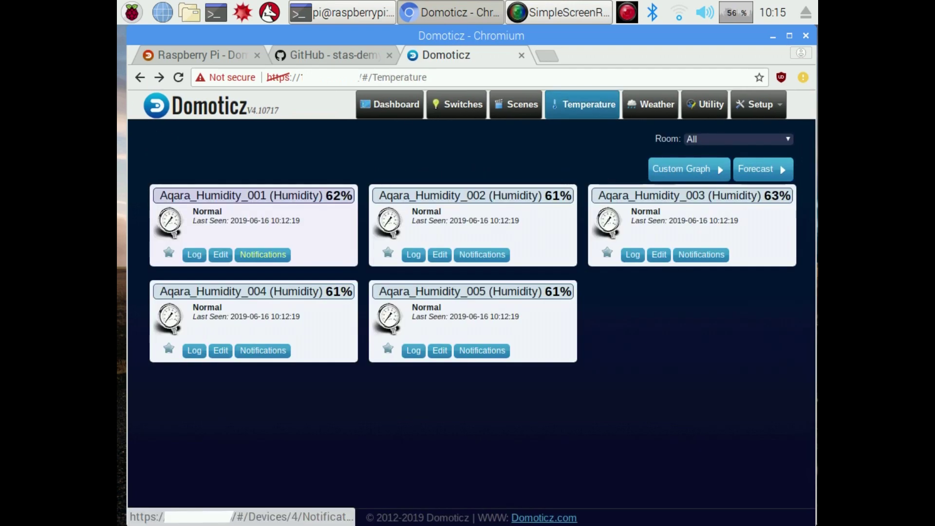
Add a notification on Aqara_Humidity_001 for humidity Greater than 70 %, then return to the sensor list
left_click(263, 254)
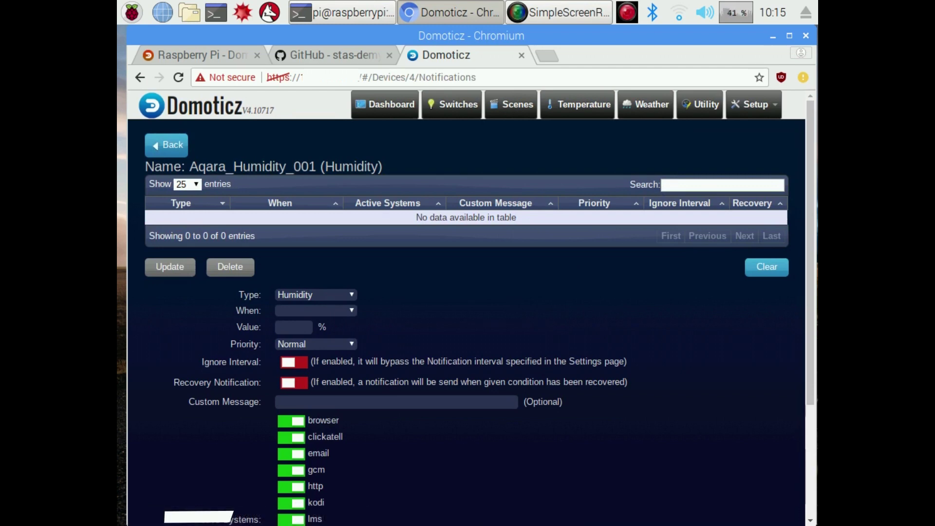
left_click(316, 311)
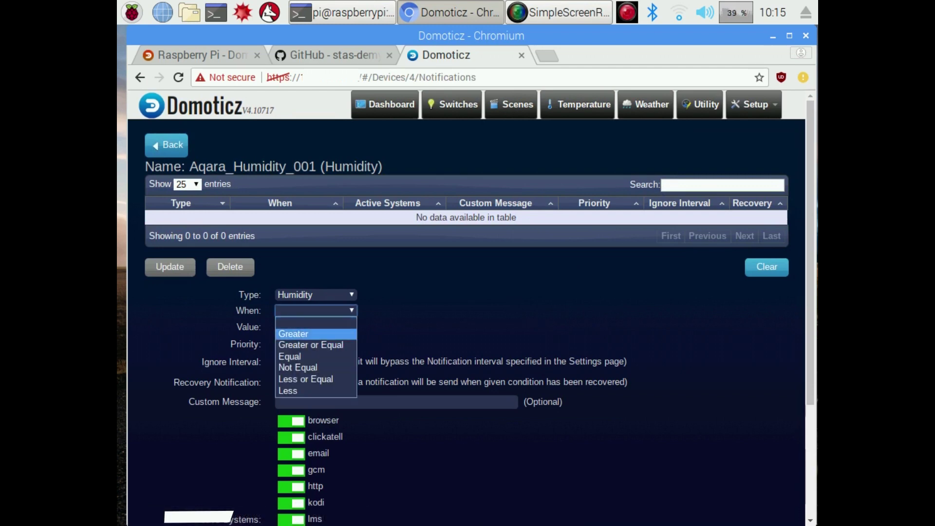
left_click(297, 323)
left_click(294, 327)
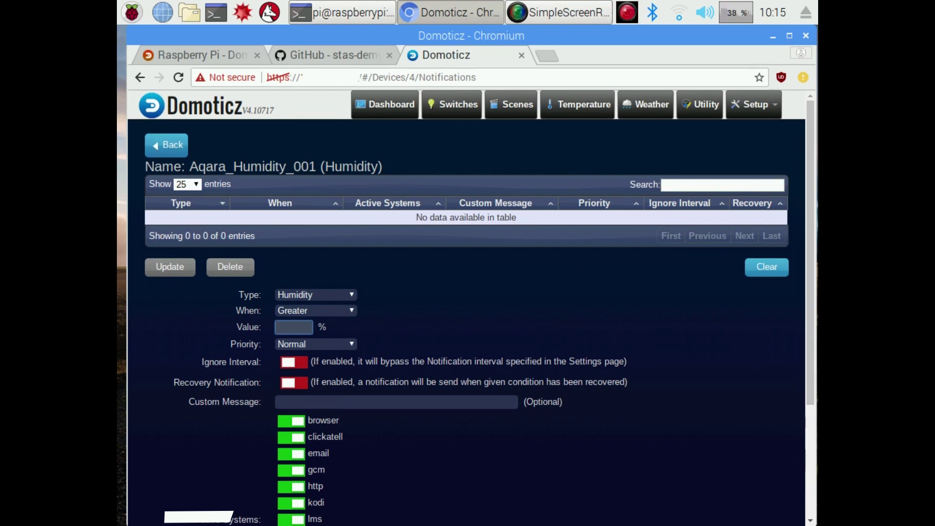
type("70")
scroll(468, 321, "down", 3)
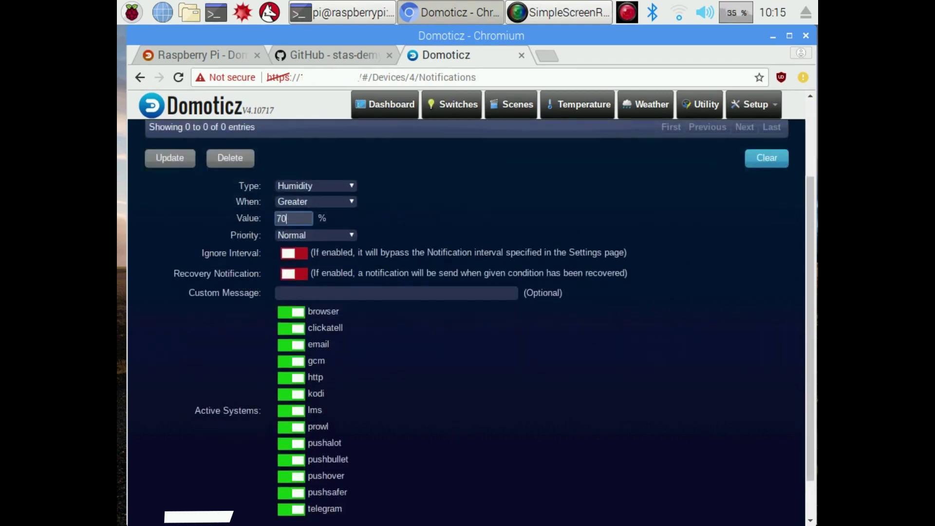
scroll(467, 322, "down", 1)
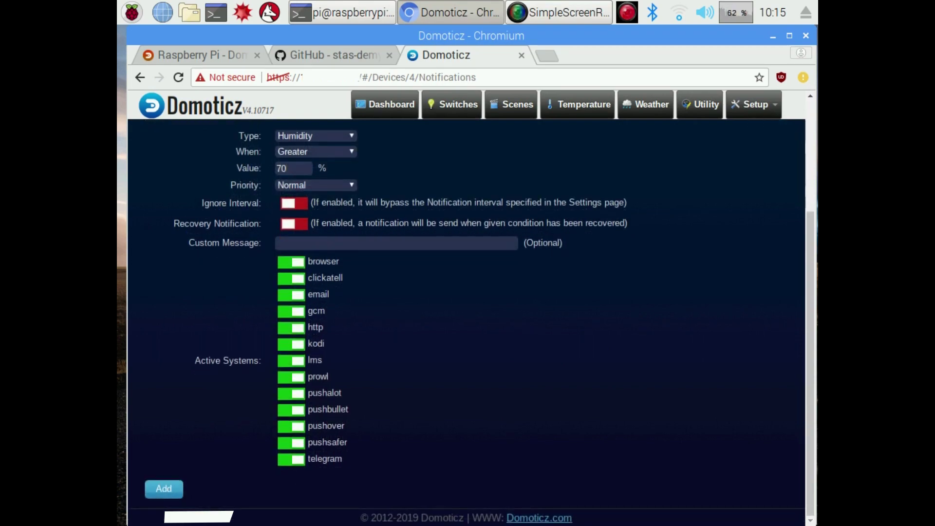
left_click(164, 488)
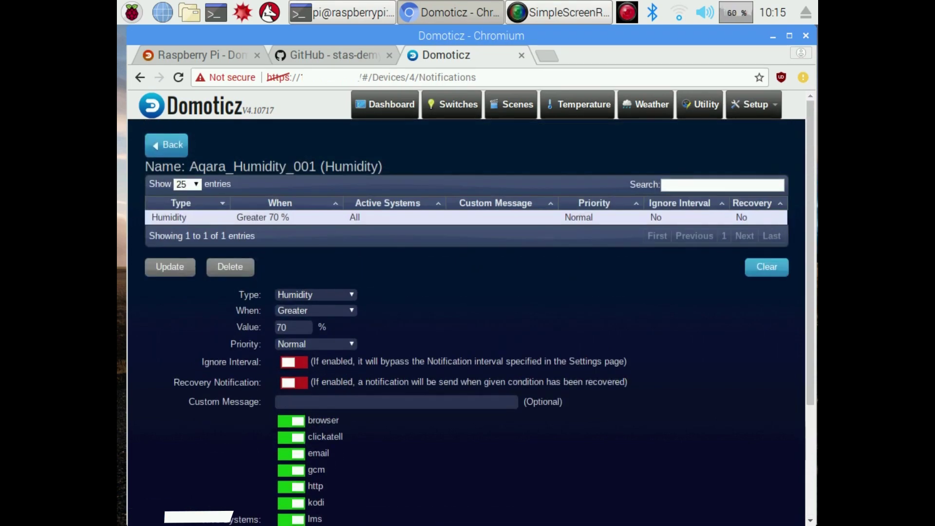
scroll(467, 322, "down", 2)
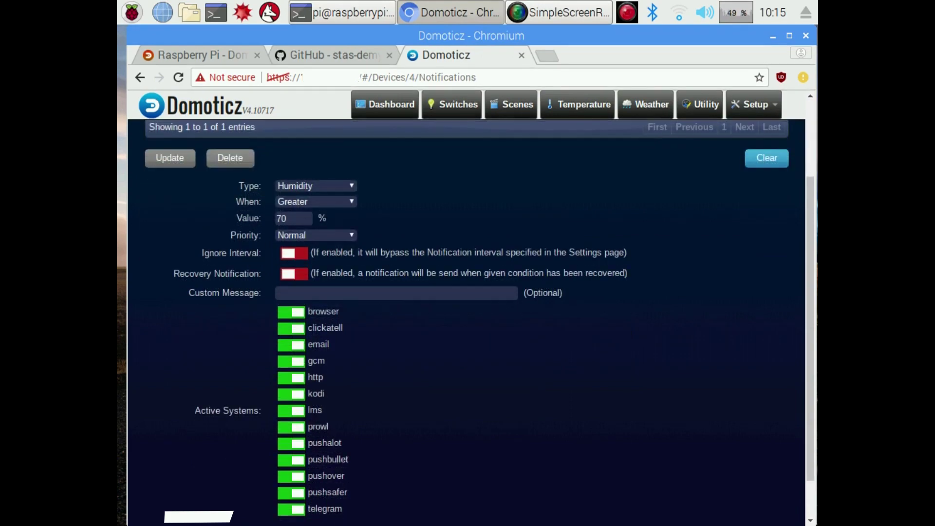
scroll(467, 321, "up", 2)
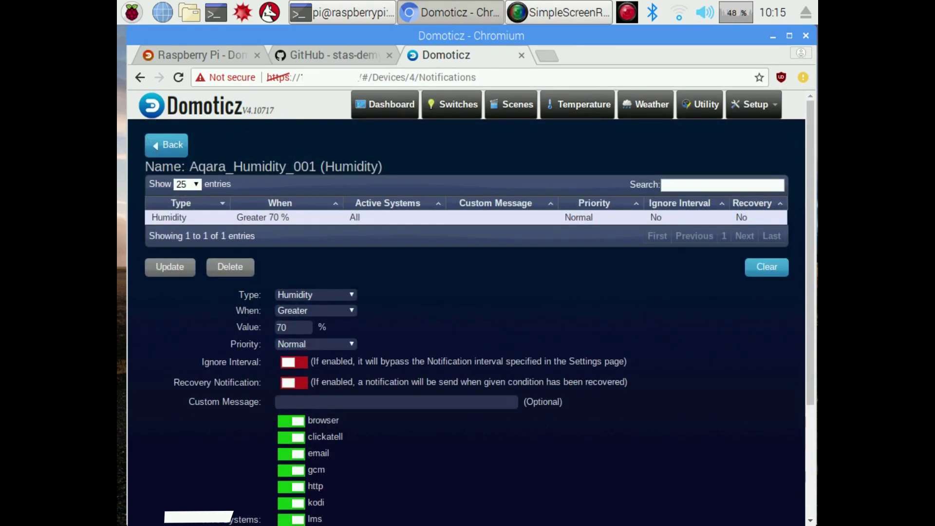
key("alt+Left")
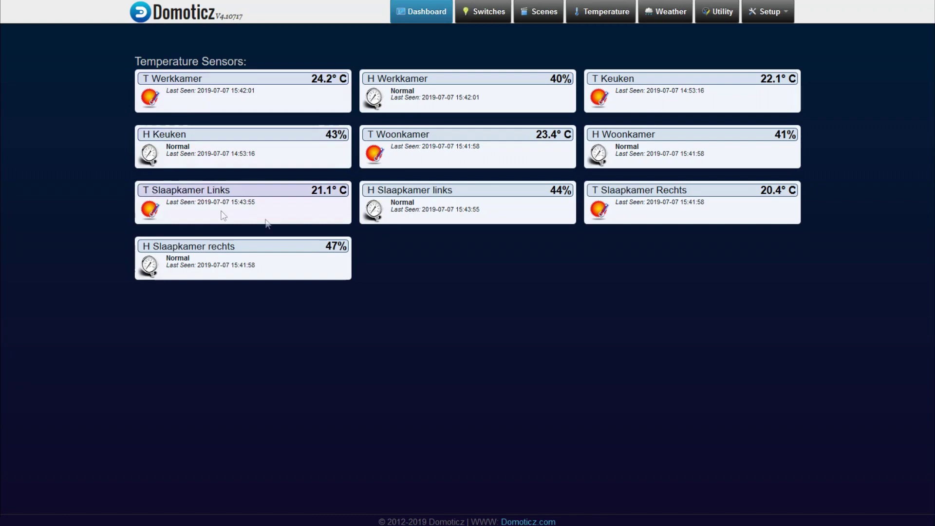
left_click(155, 215)
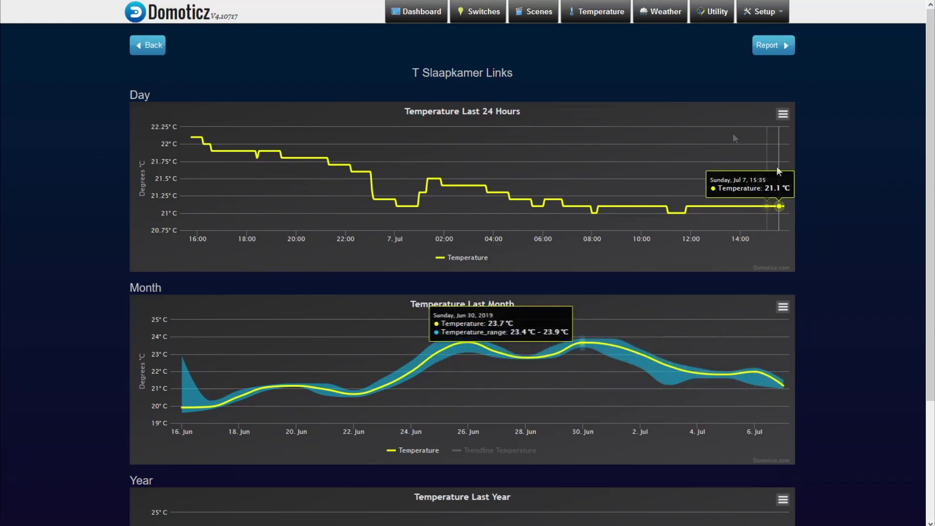
key("alt+Left")
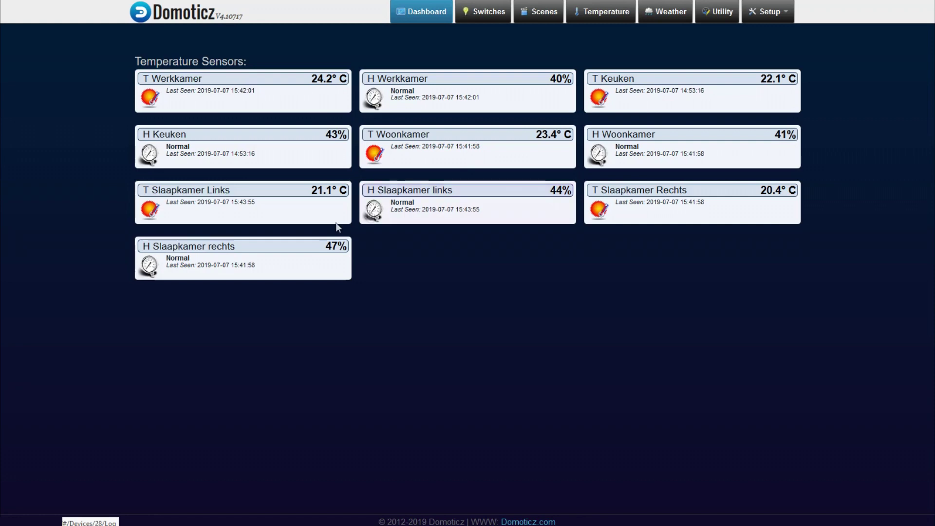
left_click(154, 263)
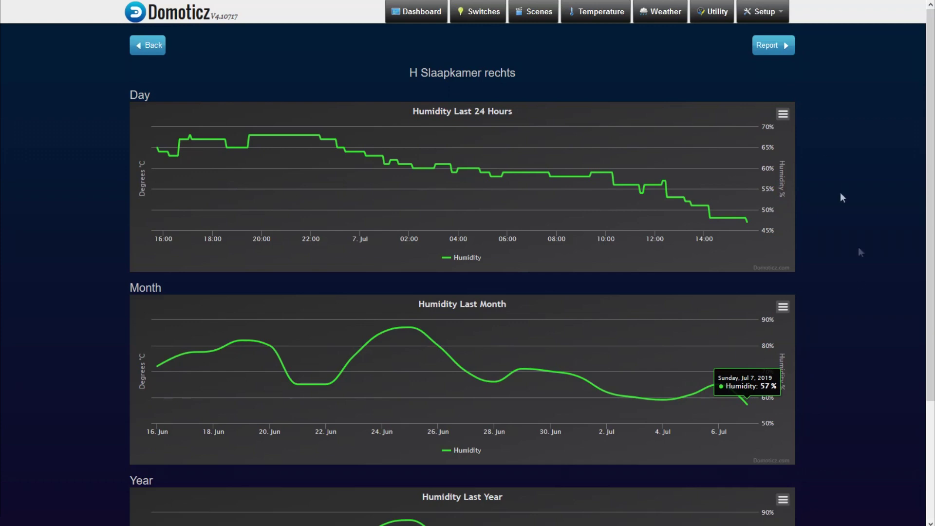
key("alt+Left")
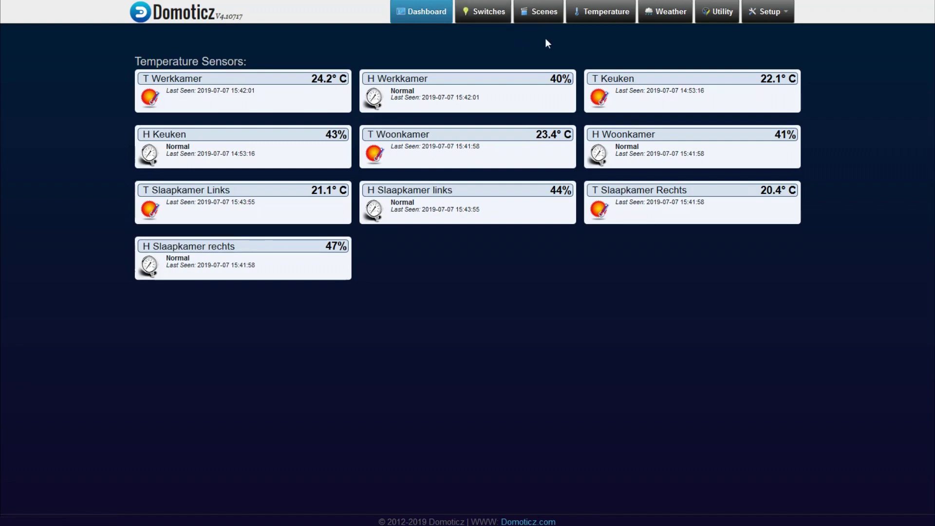
left_click(752, 19)
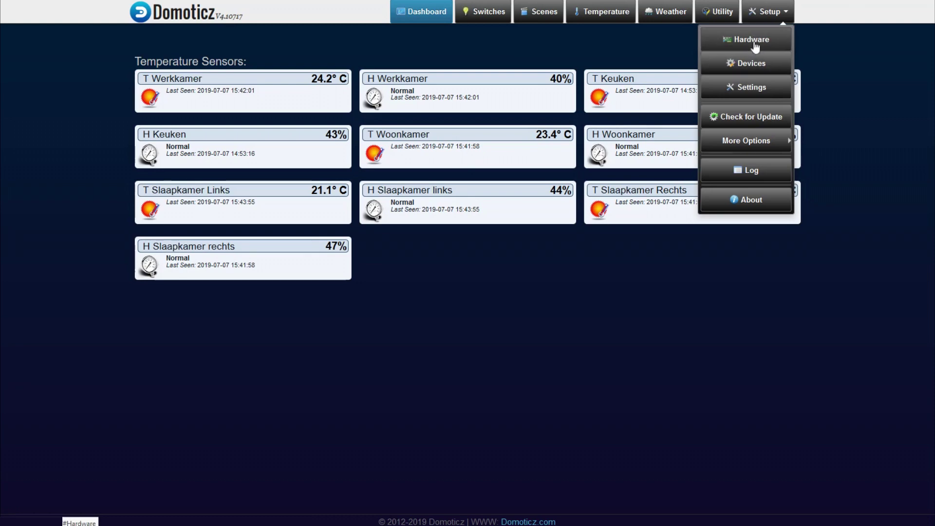
left_click(755, 40)
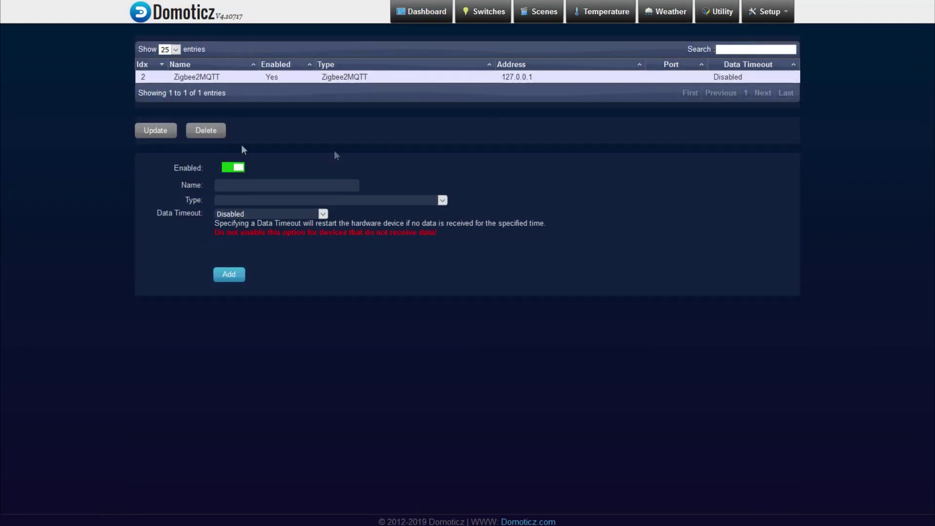
left_click(197, 78)
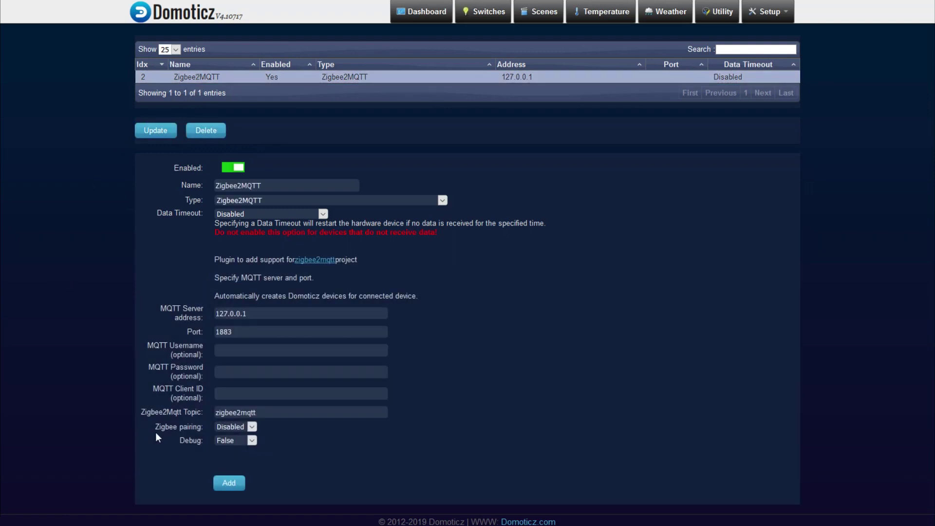
left_click(251, 426)
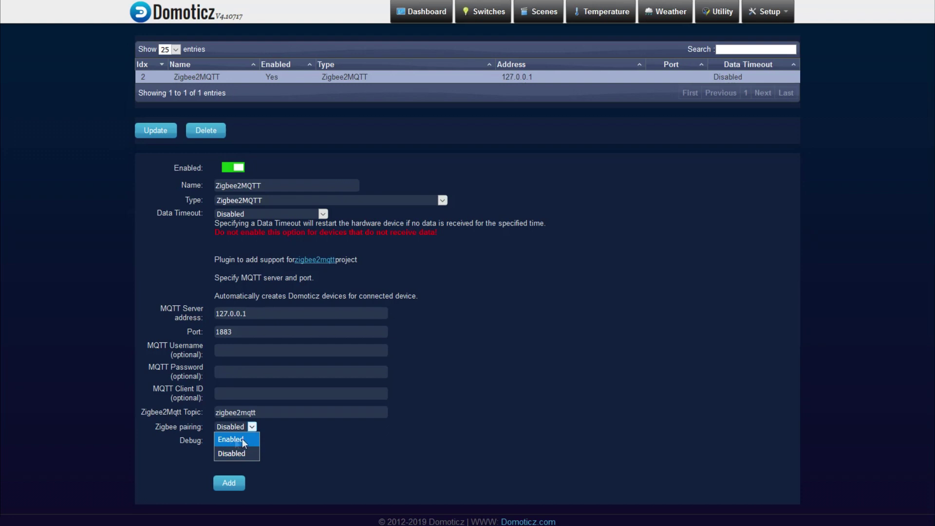
left_click(369, 468)
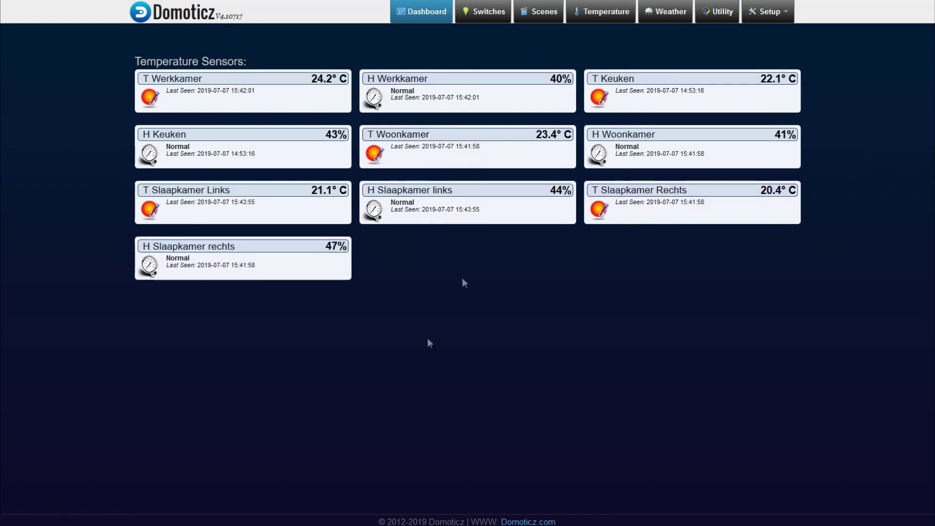
Show the Temperature page, open T Werkkamer's Edit Device dialog, and cancel without changes
left_click(586, 20)
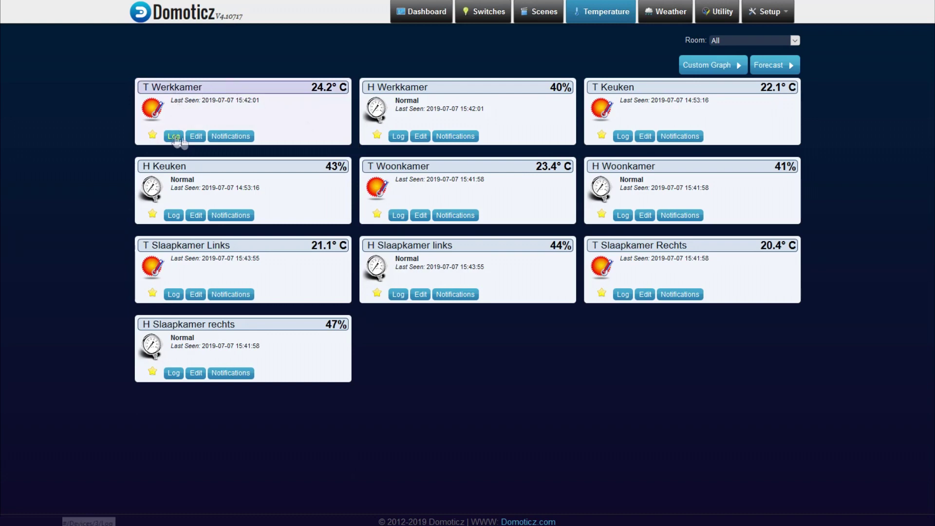
left_click(196, 136)
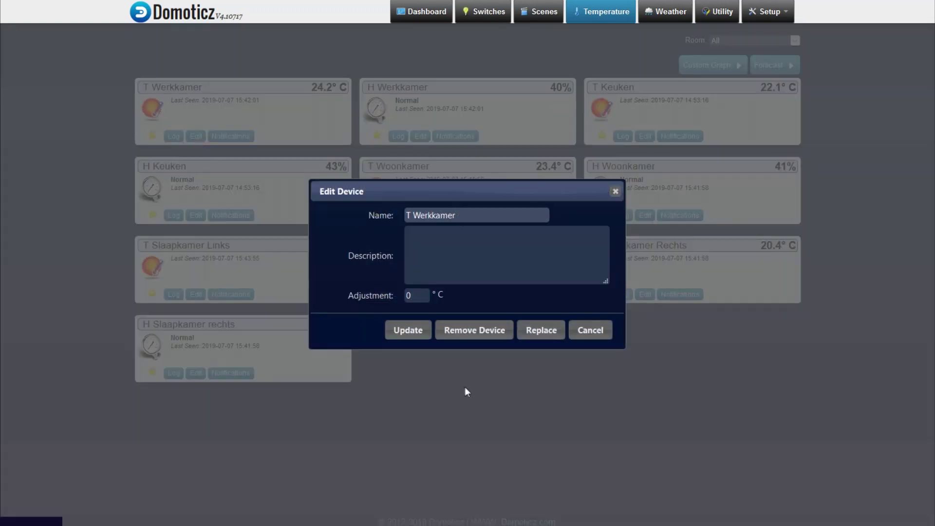
left_click(582, 334)
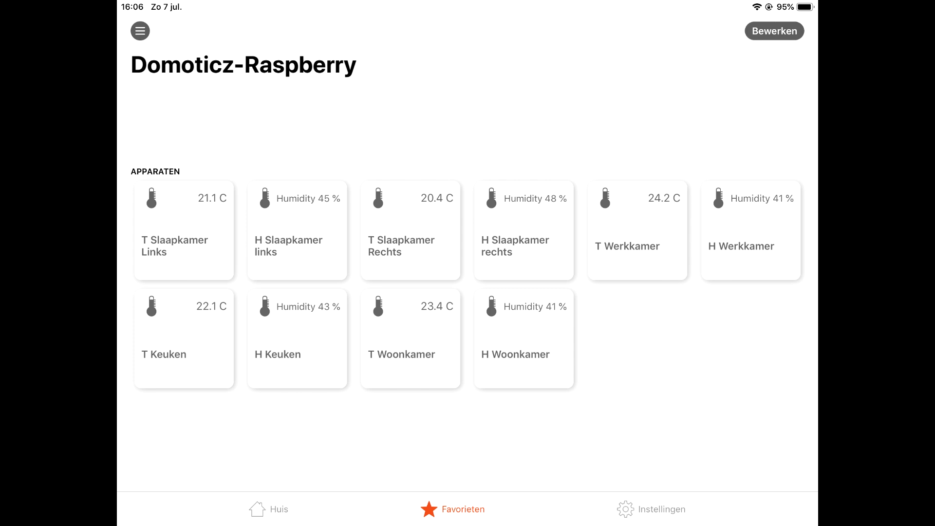
Open the T Slaapkamer Links temperature graph from Pilot's Favorieten
left_click(184, 230)
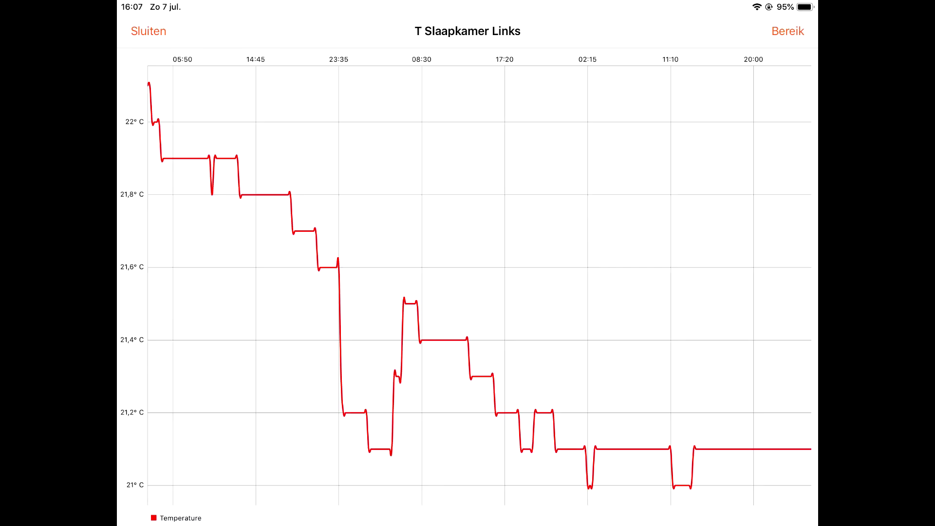